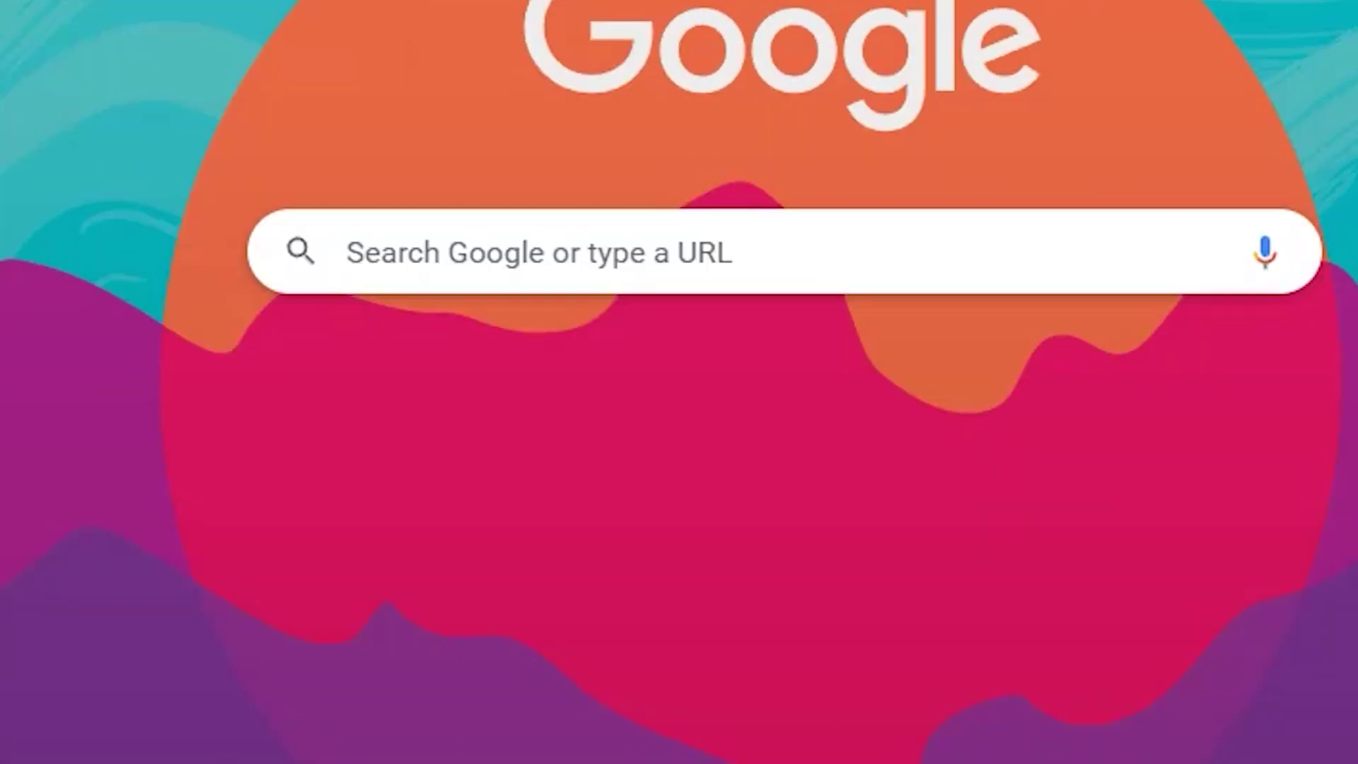
Search Google for "openai", open the OpenAI website from the results and look over its home page.
left_click(702, 256)
type("open")
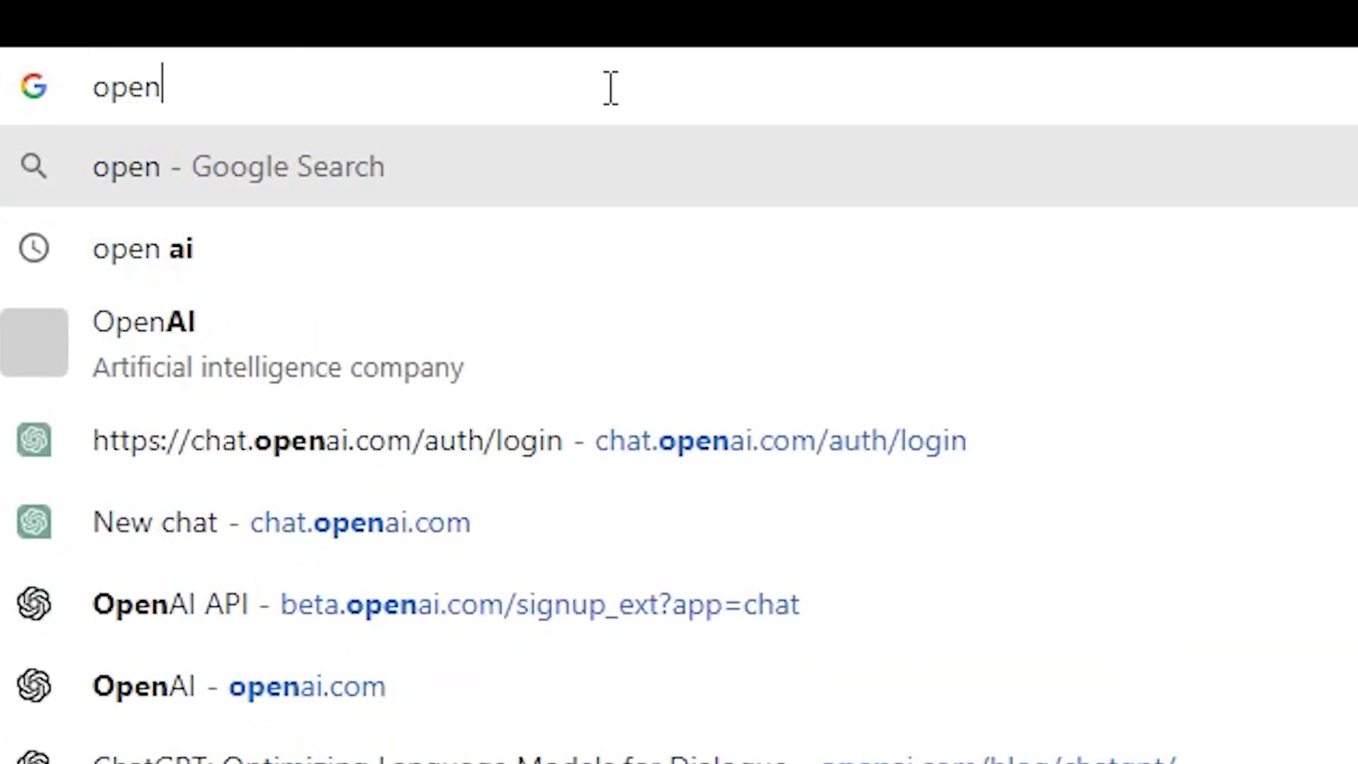
type("ai")
key("Return")
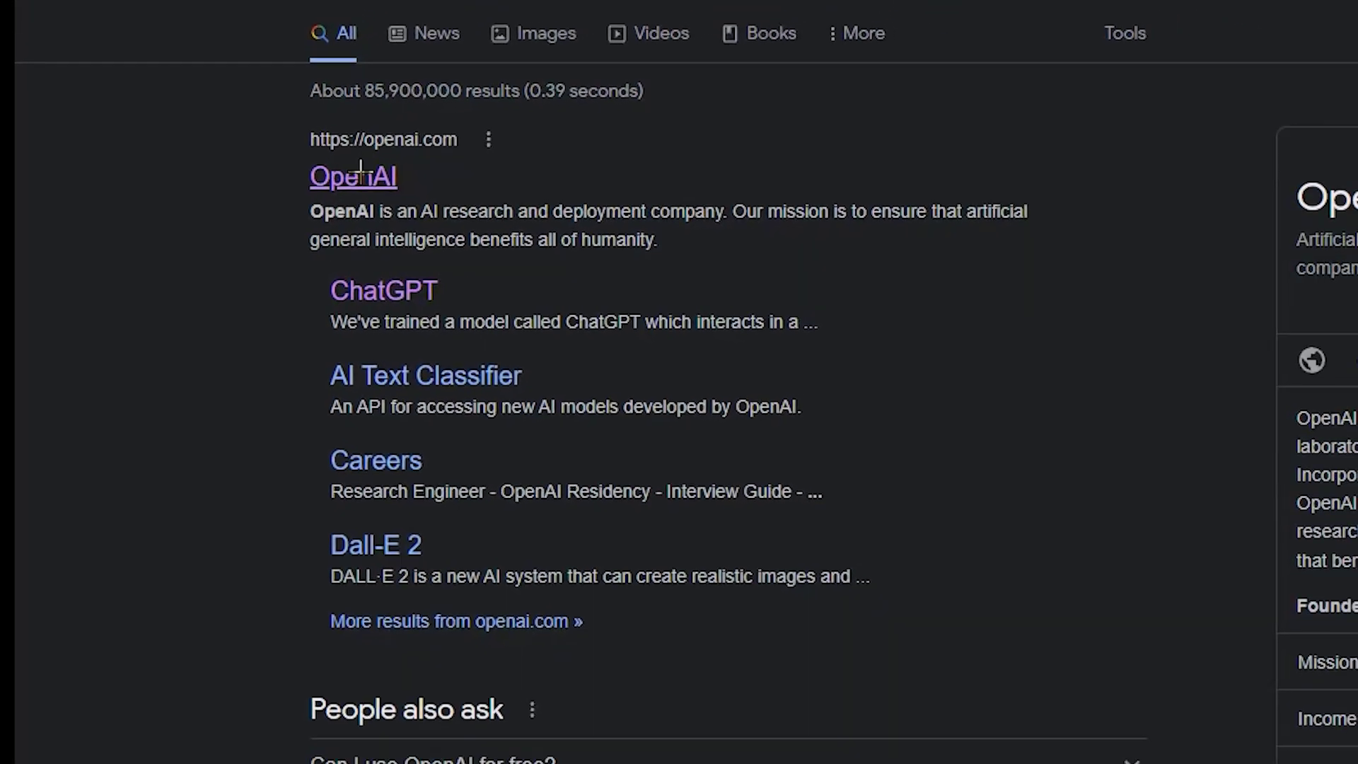
left_click(360, 175)
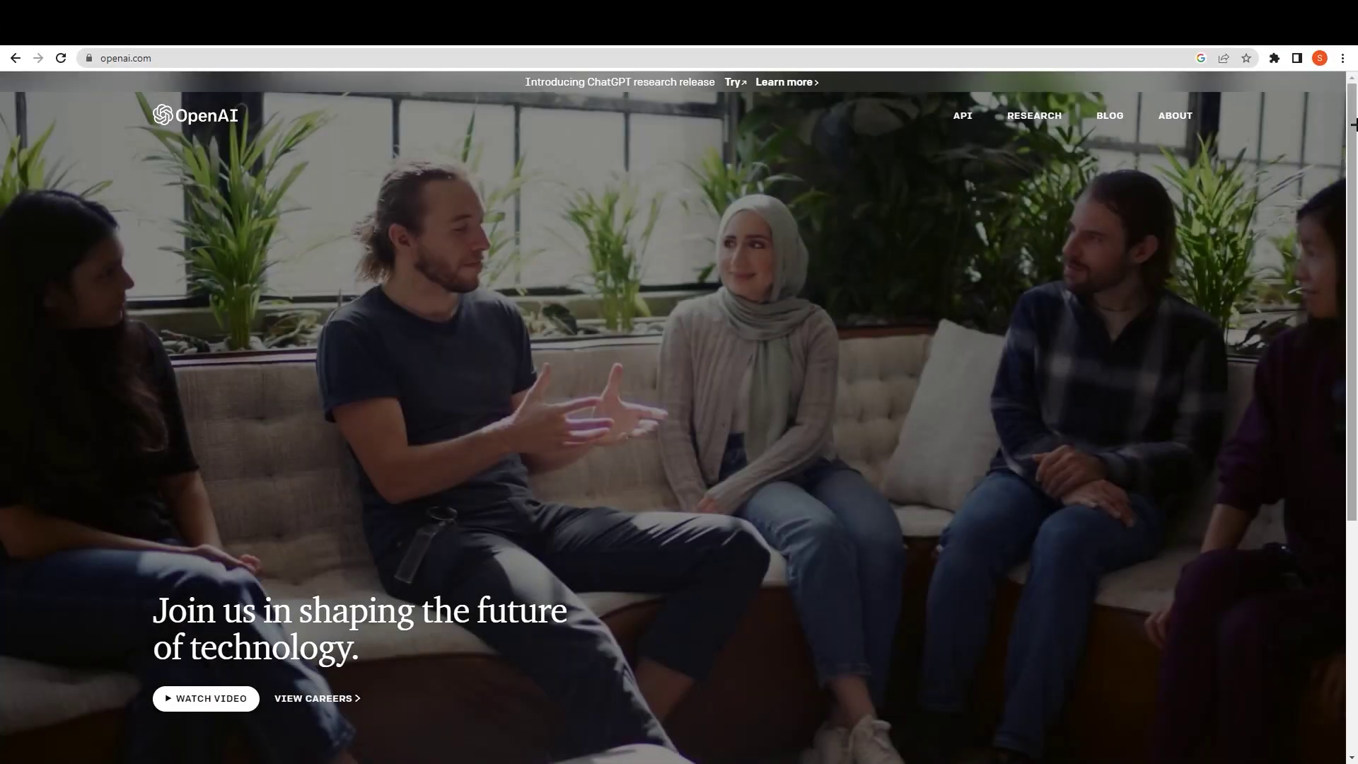
scroll(1352, 145, "down", 1)
scroll(1353, 145, "down", 5)
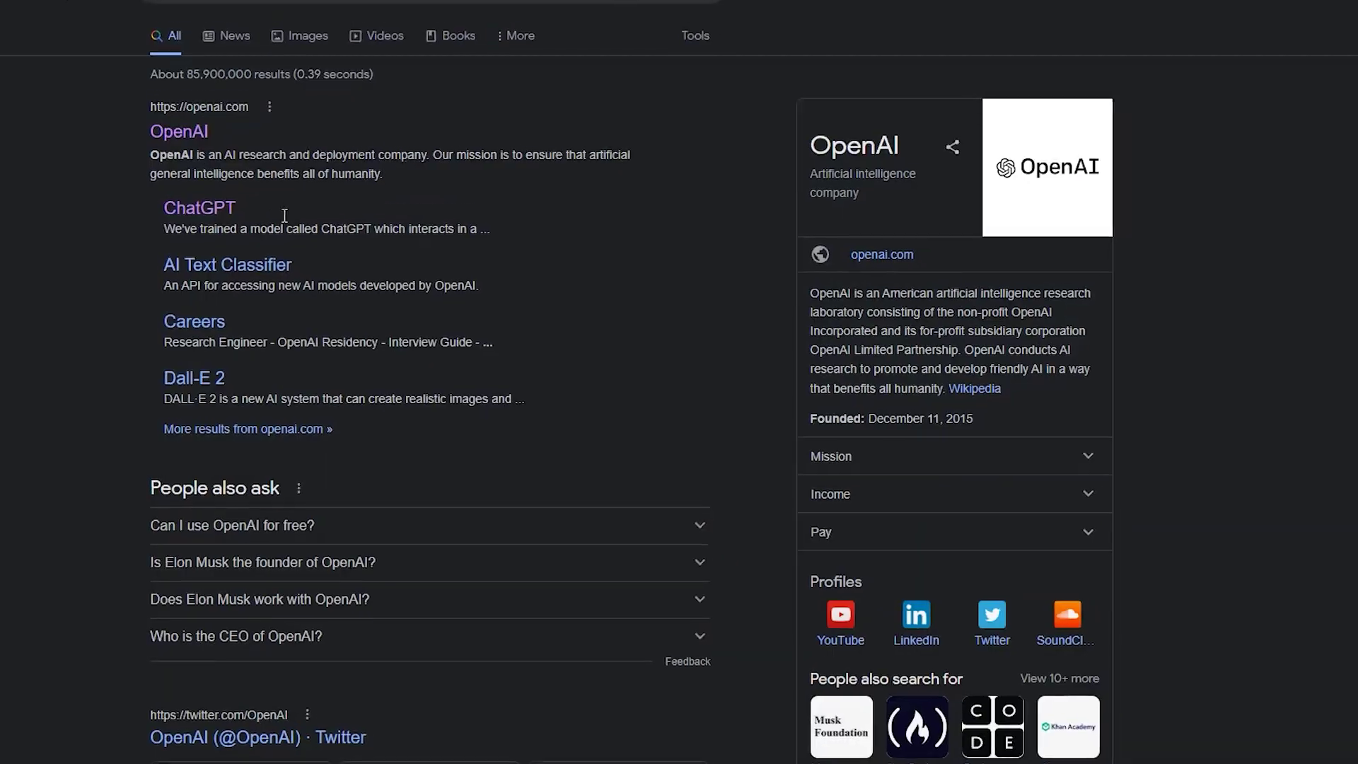
Open the ChatGPT page from the search results and read through its introductory paragraph, highlighting the text.
left_click(183, 226)
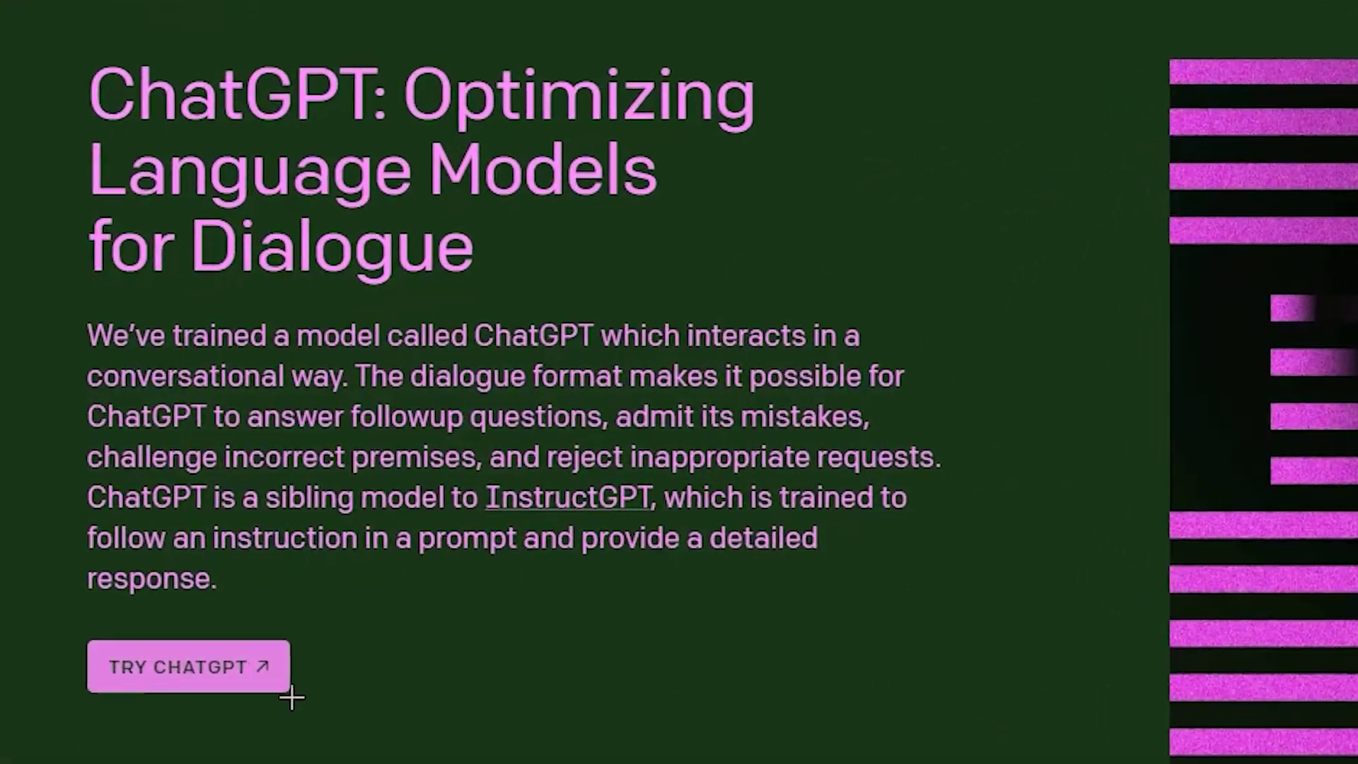
left_click_drag(72, 325, 671, 313)
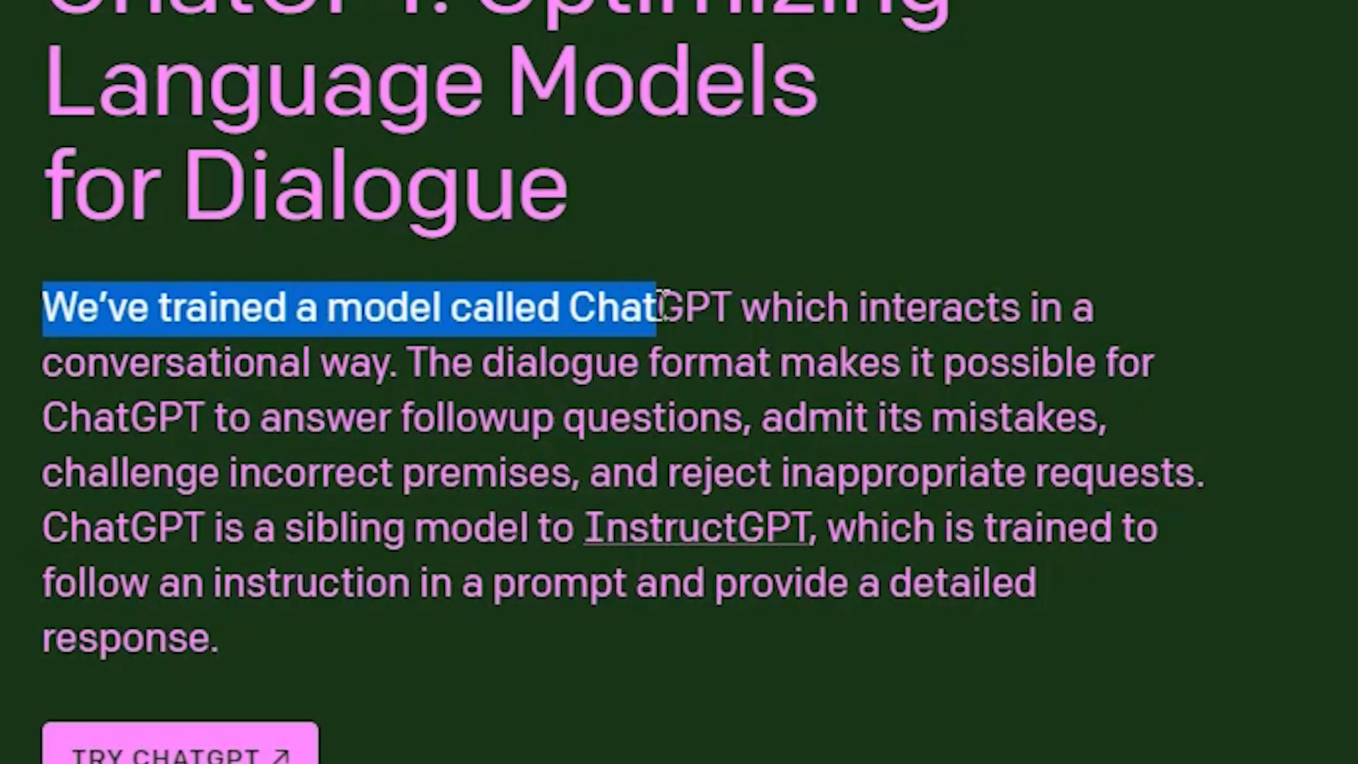
left_click_drag(763, 300, 1223, 490)
left_click(219, 576)
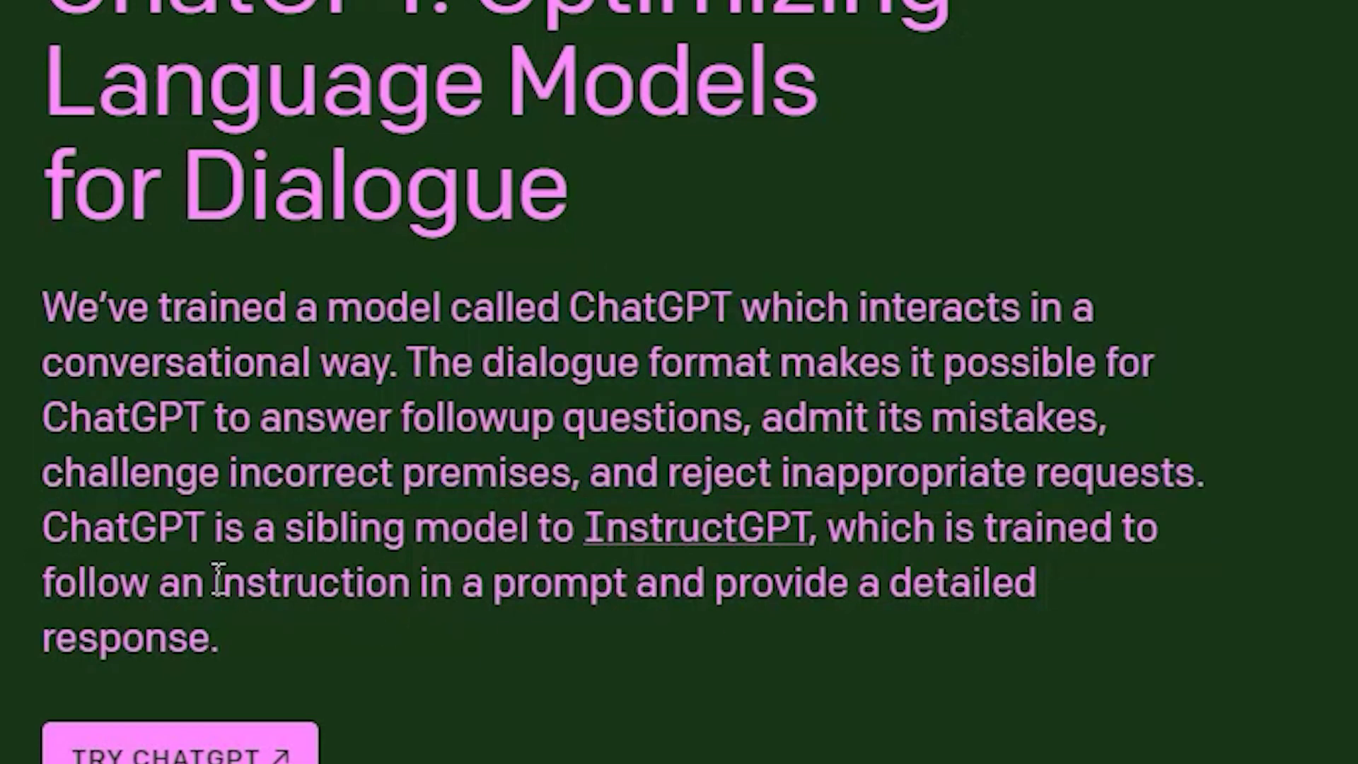
left_click_drag(43, 528, 452, 597)
scroll(222, 624, "down", 1)
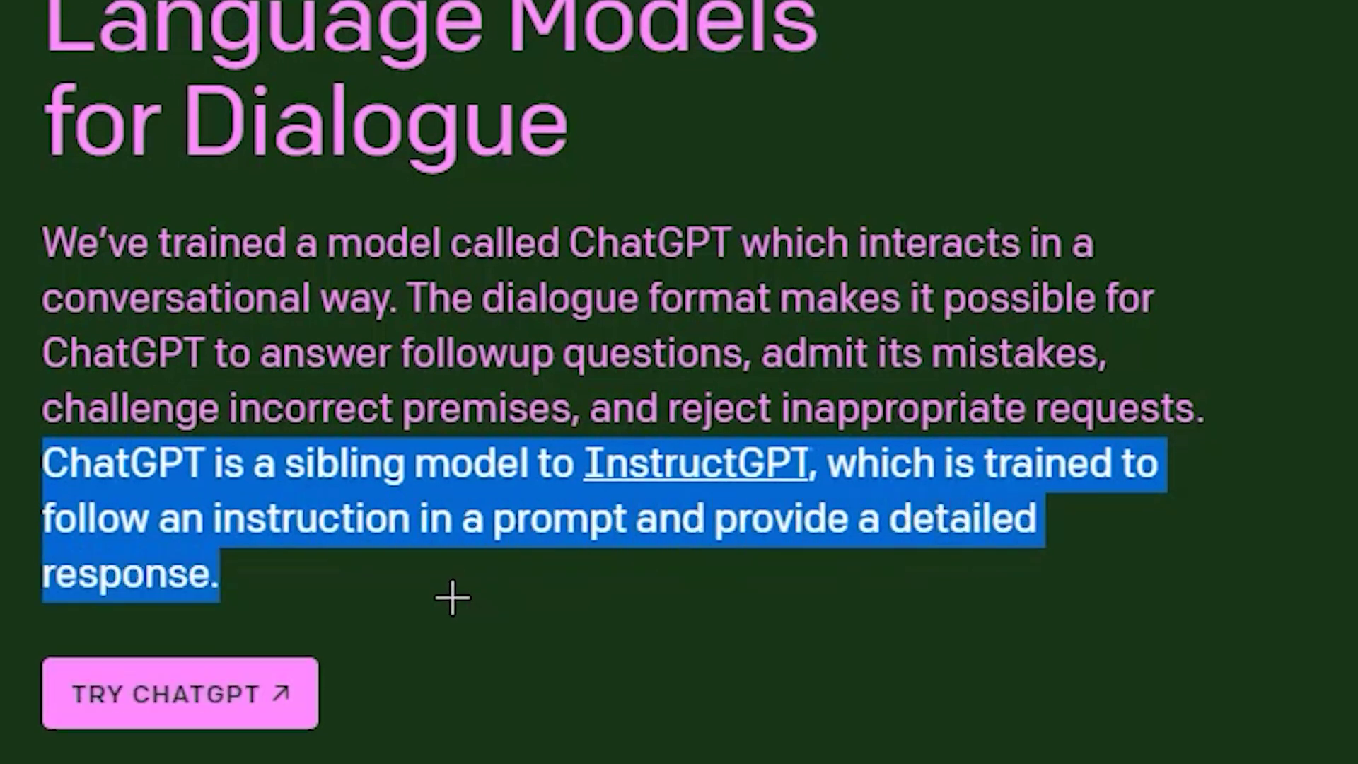
left_click(452, 598)
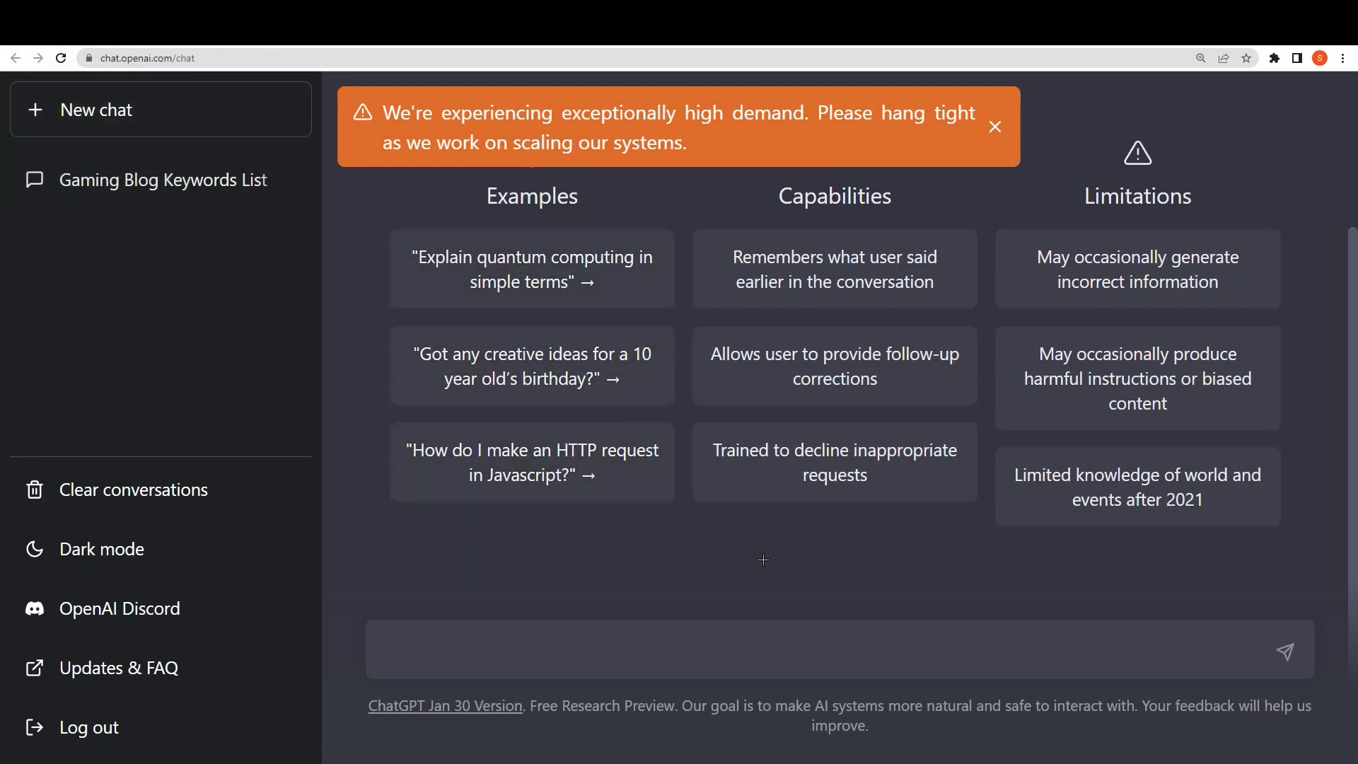
Dismiss the high-demand notice and submit the example prompt "How do I make an HTTP request in Javascript?".
left_click(997, 124)
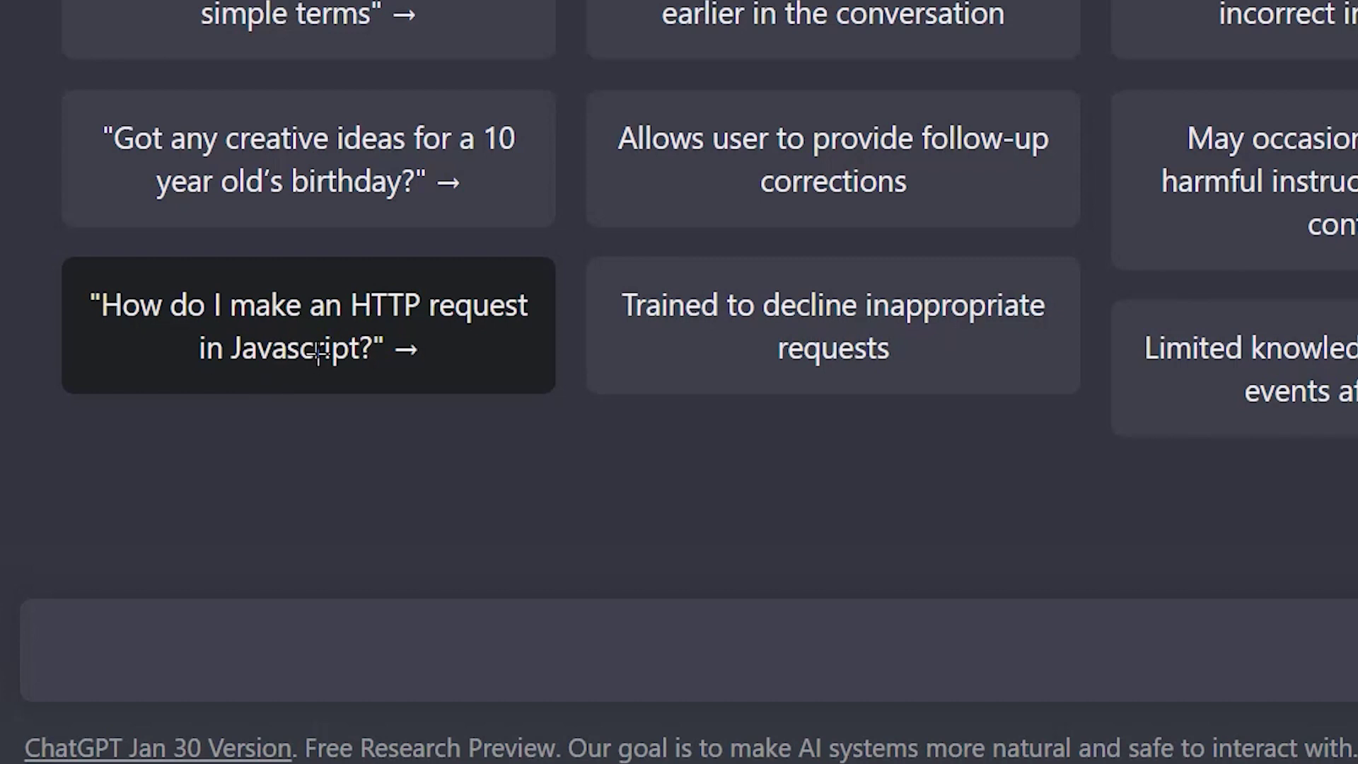
left_click(320, 351)
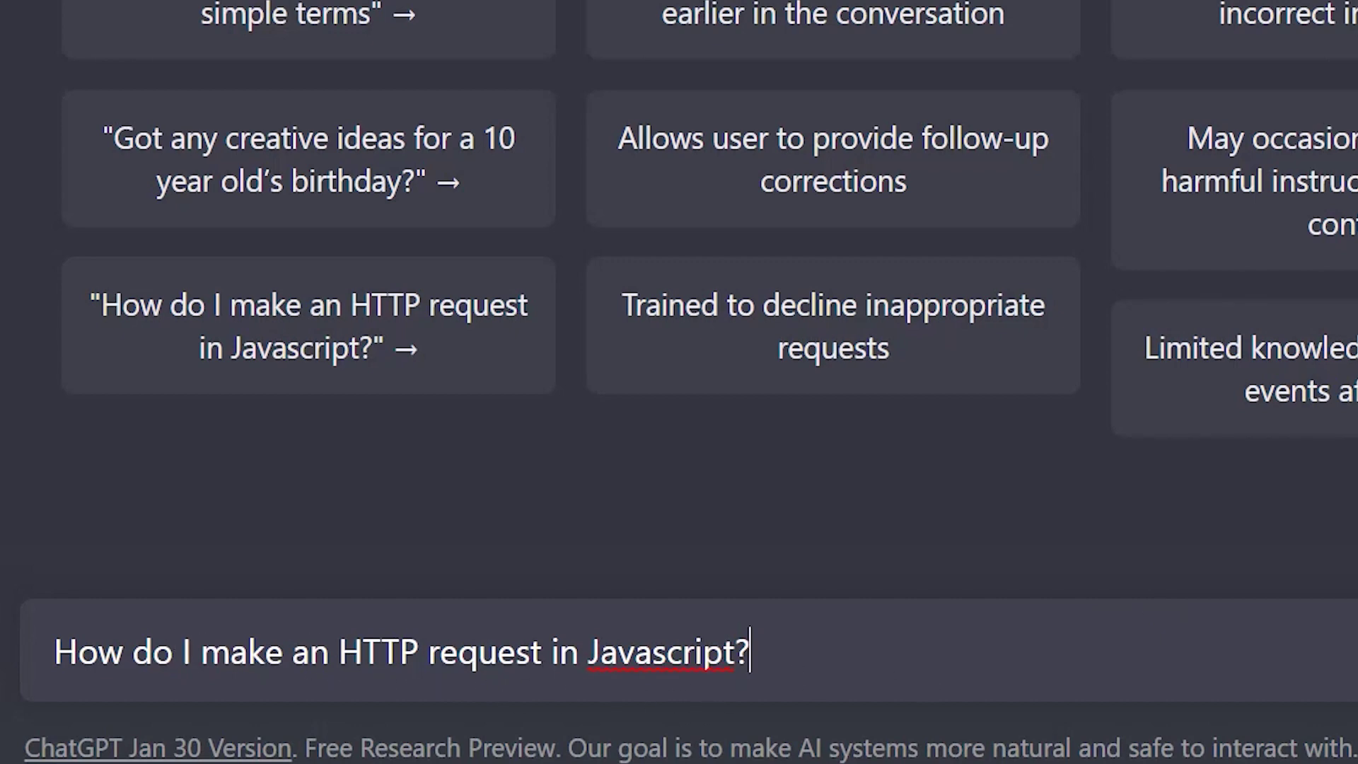
key("Return")
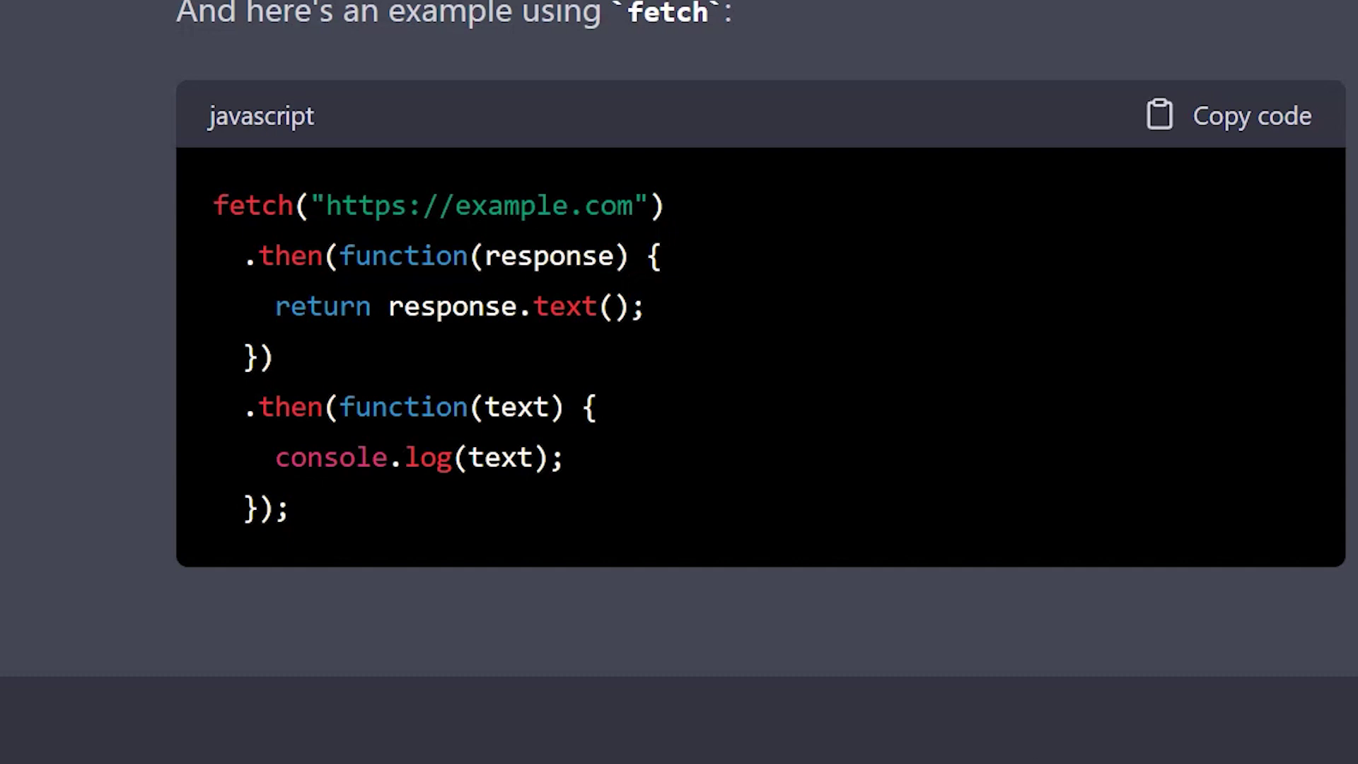
Review the XMLHttpRequest and fetch code examples in the answer about HTTP requests.
scroll(760, 381, "up", 6)
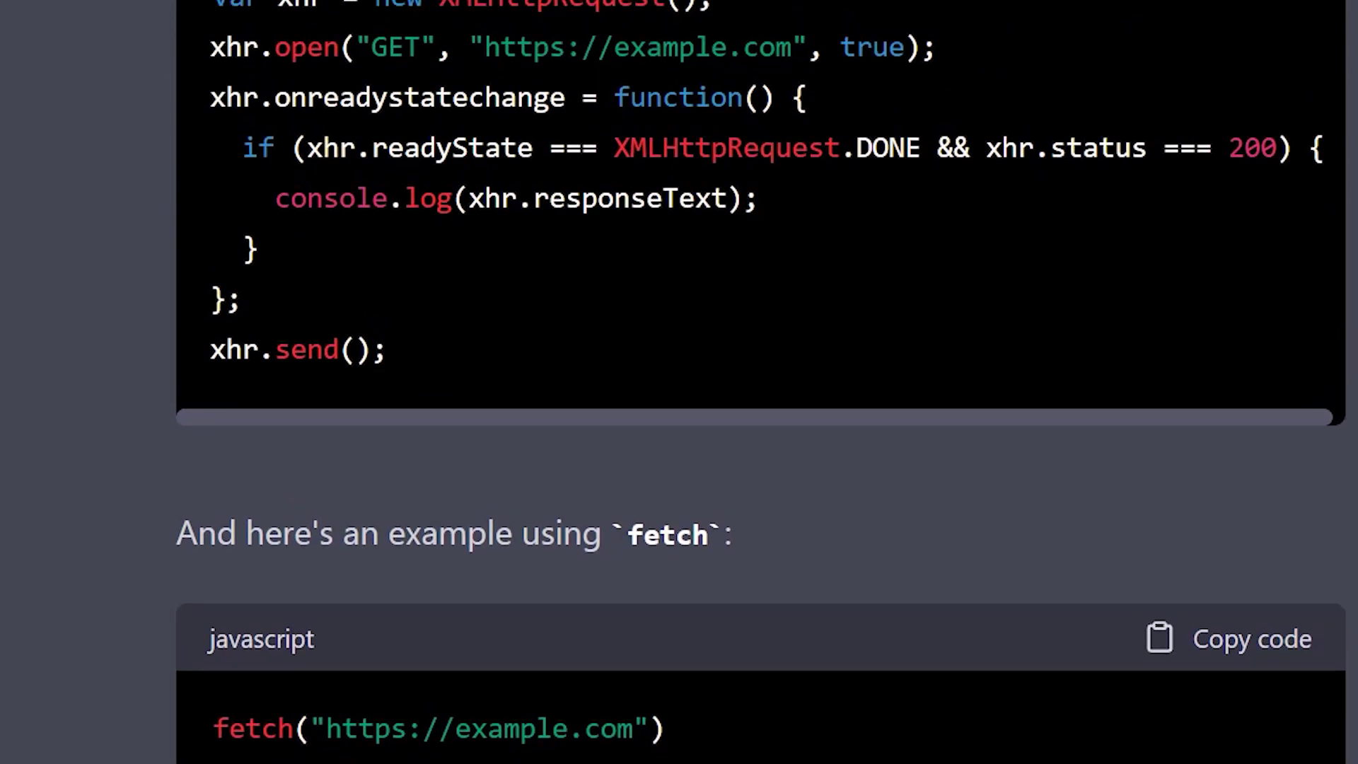
scroll(760, 382, "down", 5)
scroll(760, 382, "up", 2)
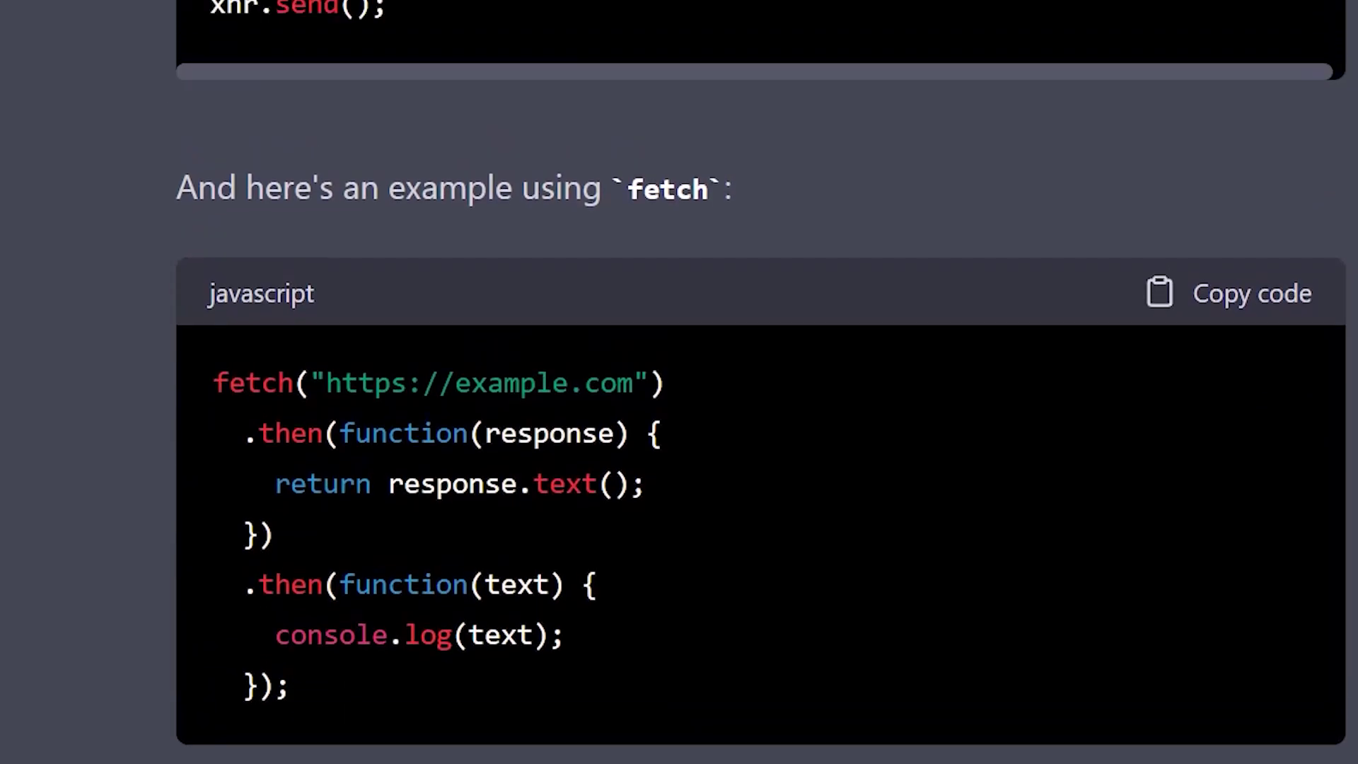
scroll(760, 381, "up", 4)
scroll(760, 382, "down", 4)
scroll(761, 382, "up", 10)
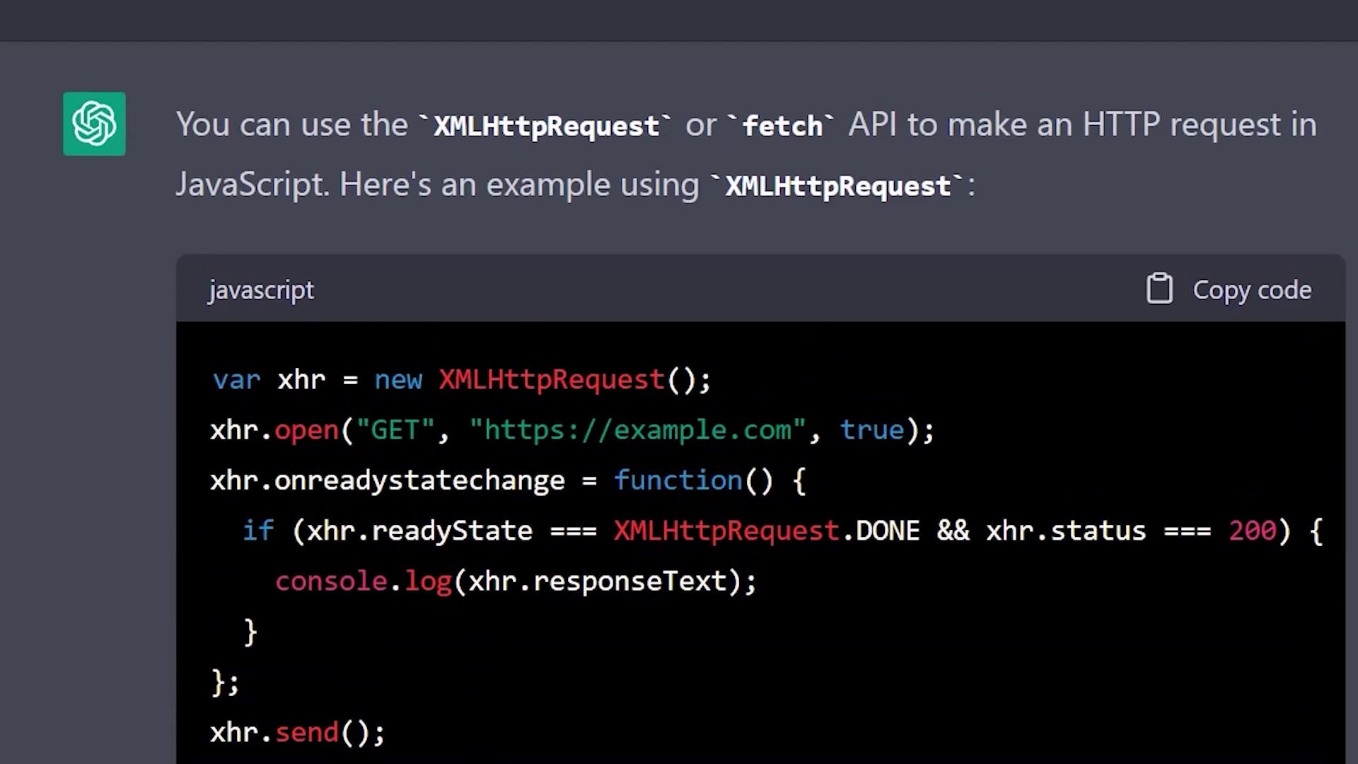
scroll(760, 382, "up", 1)
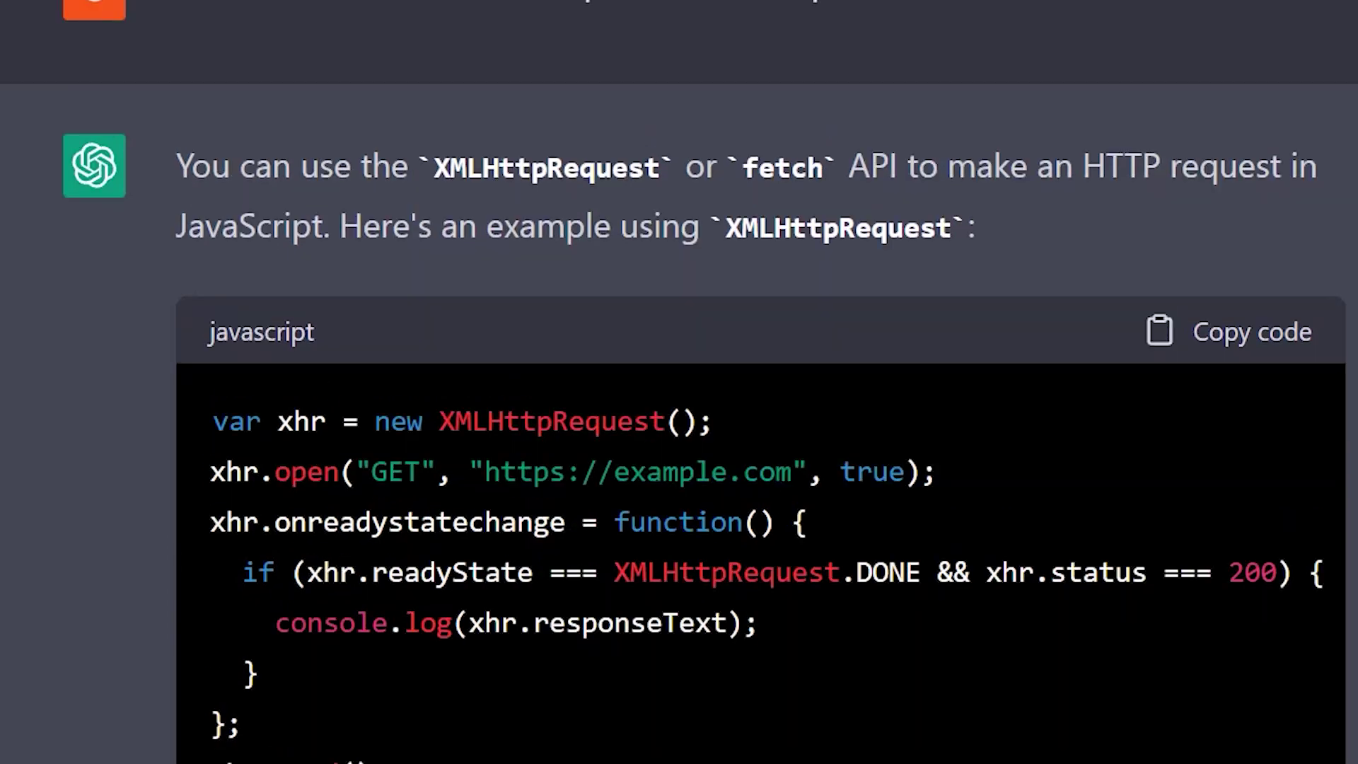
Clear all saved conversations from the chat history and confirm the deletion.
left_click(124, 502)
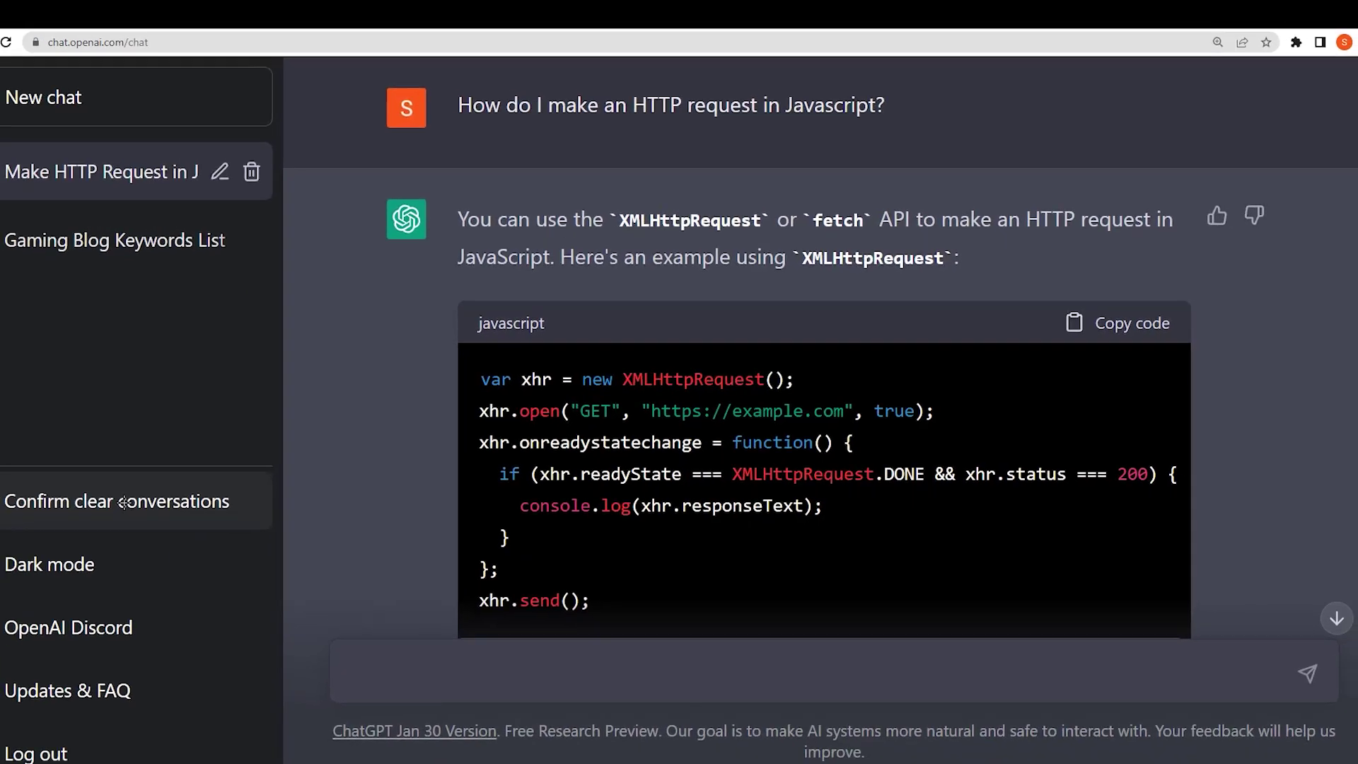
left_click(124, 502)
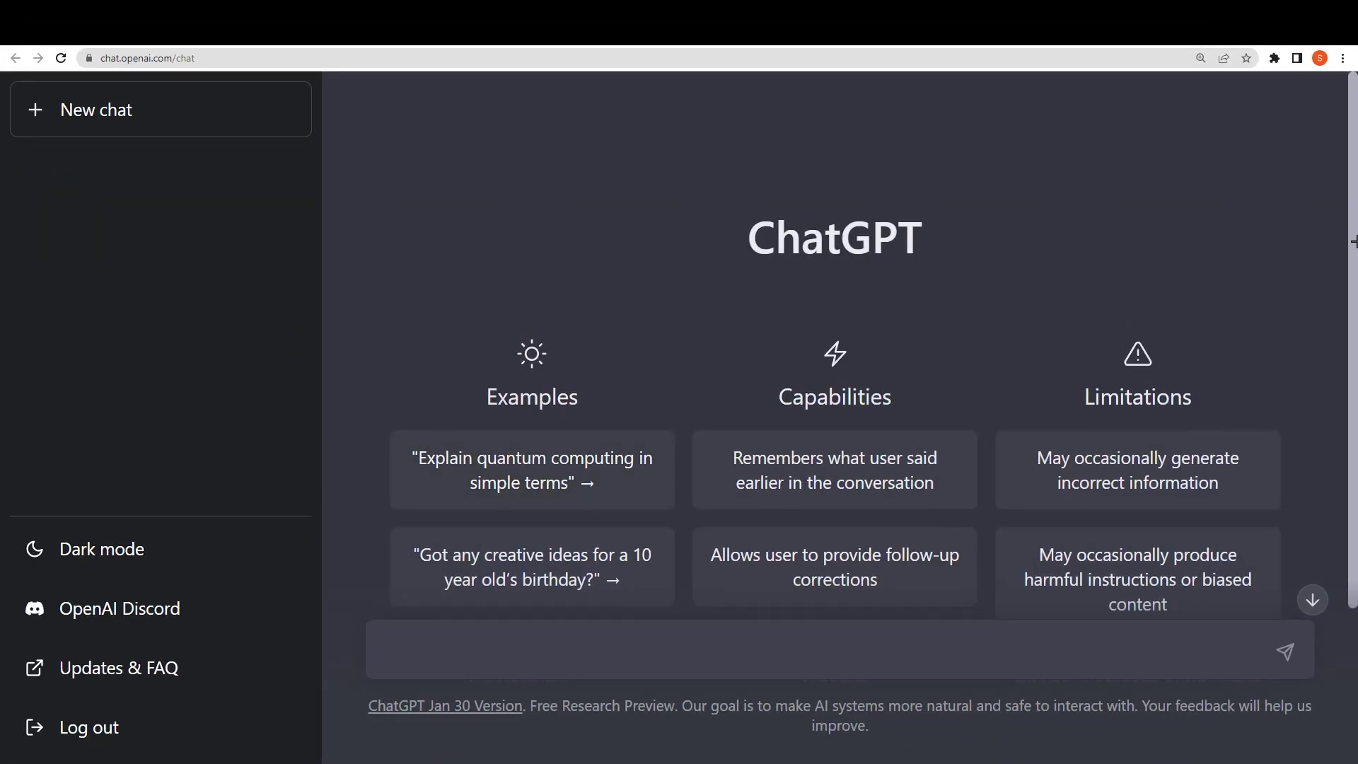
scroll(990, 417, "down", 3)
scroll(1027, 444, "up", 1)
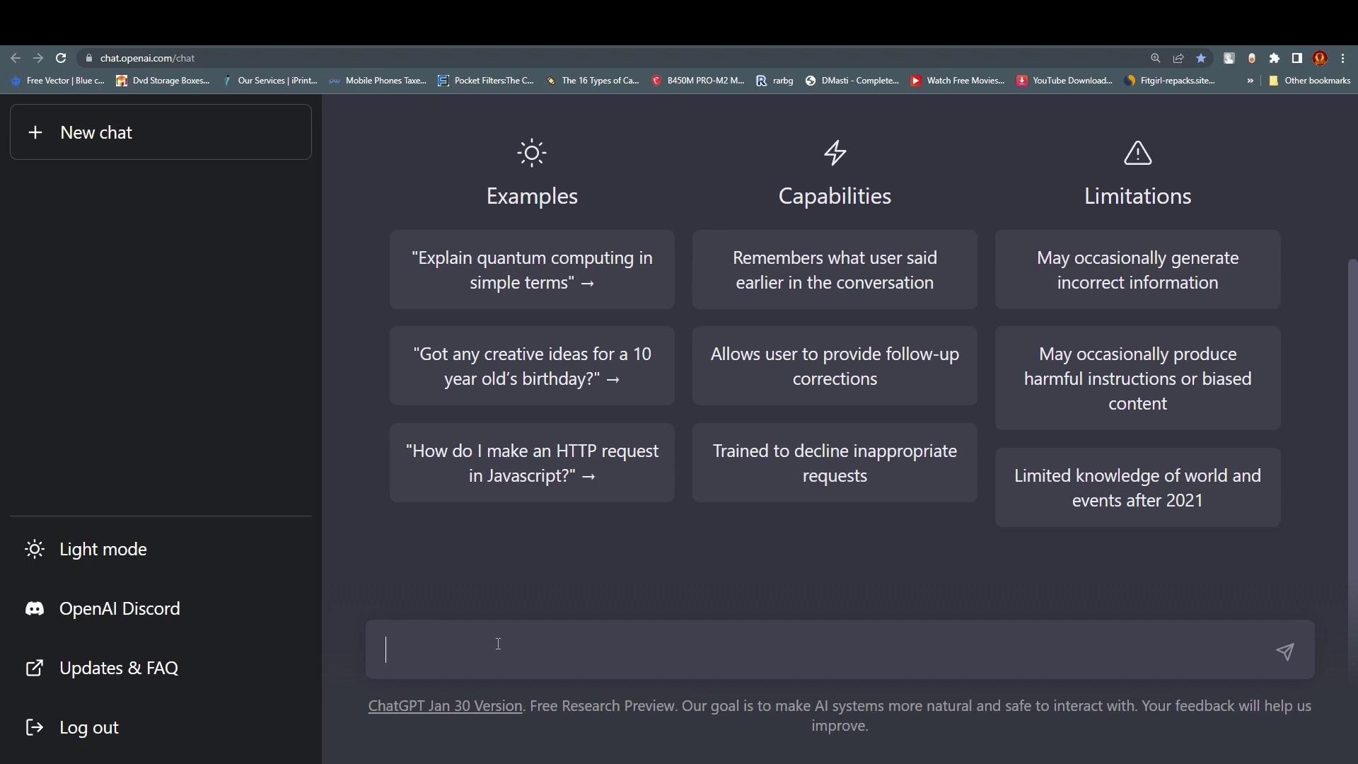
Submit the prompt "Can you create a quiz on World History for me".
type("Can ")
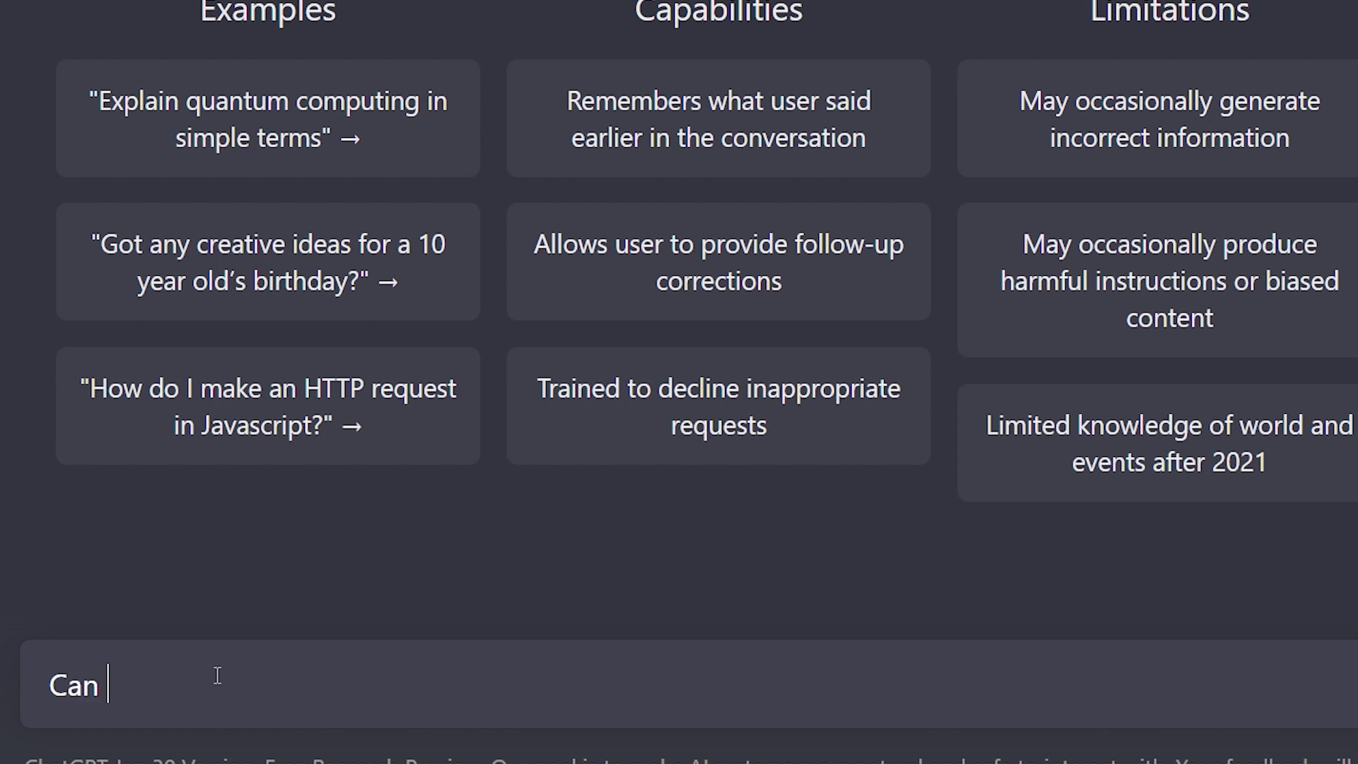
type("you create a ")
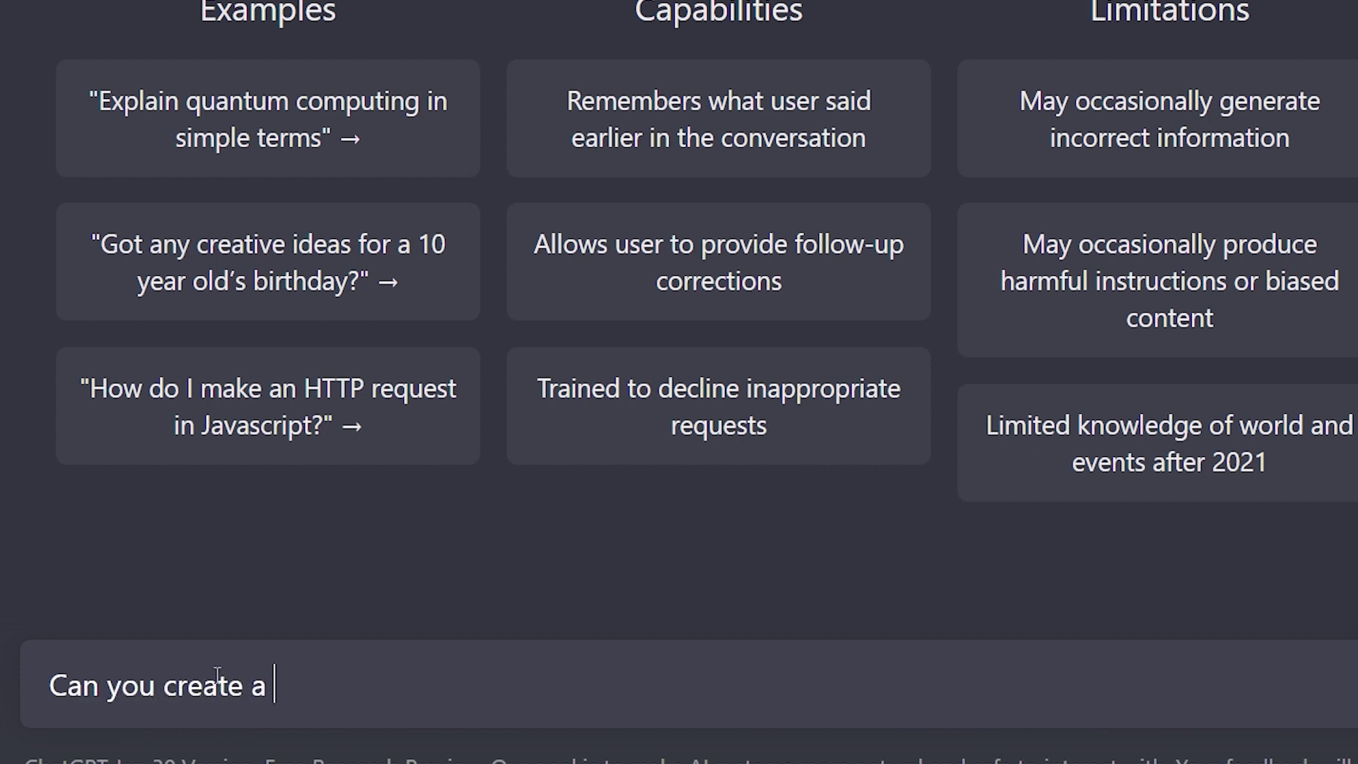
type("quiz on ")
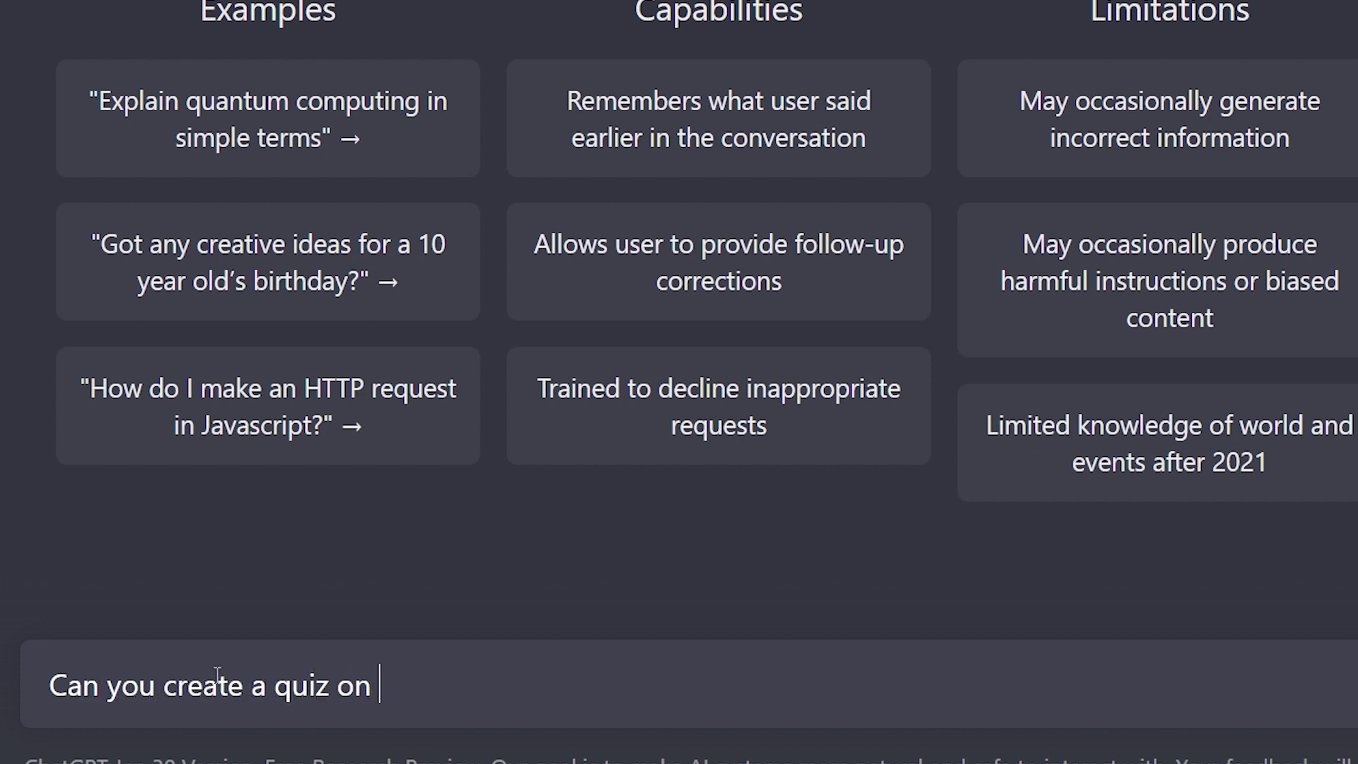
type("Worl")
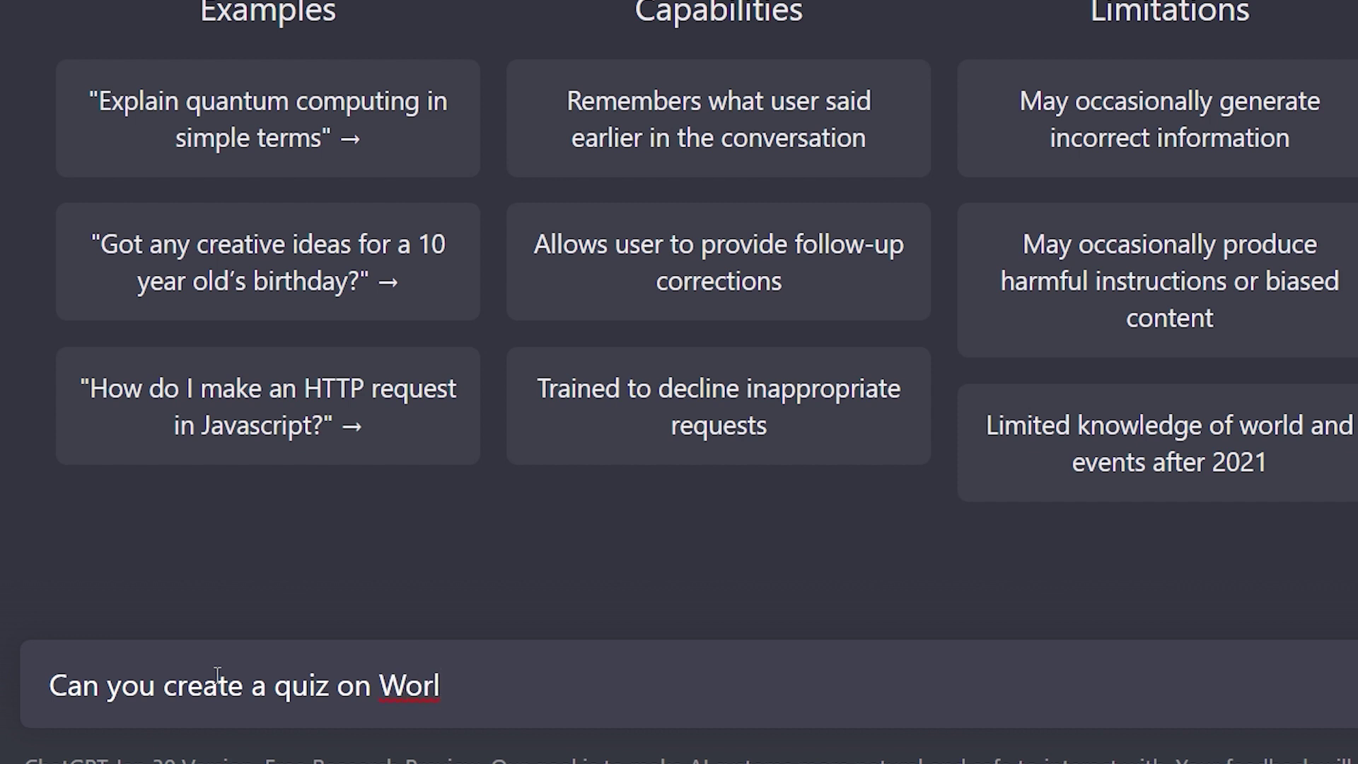
key("BackSpace")
type("D")
key("BackSpace")
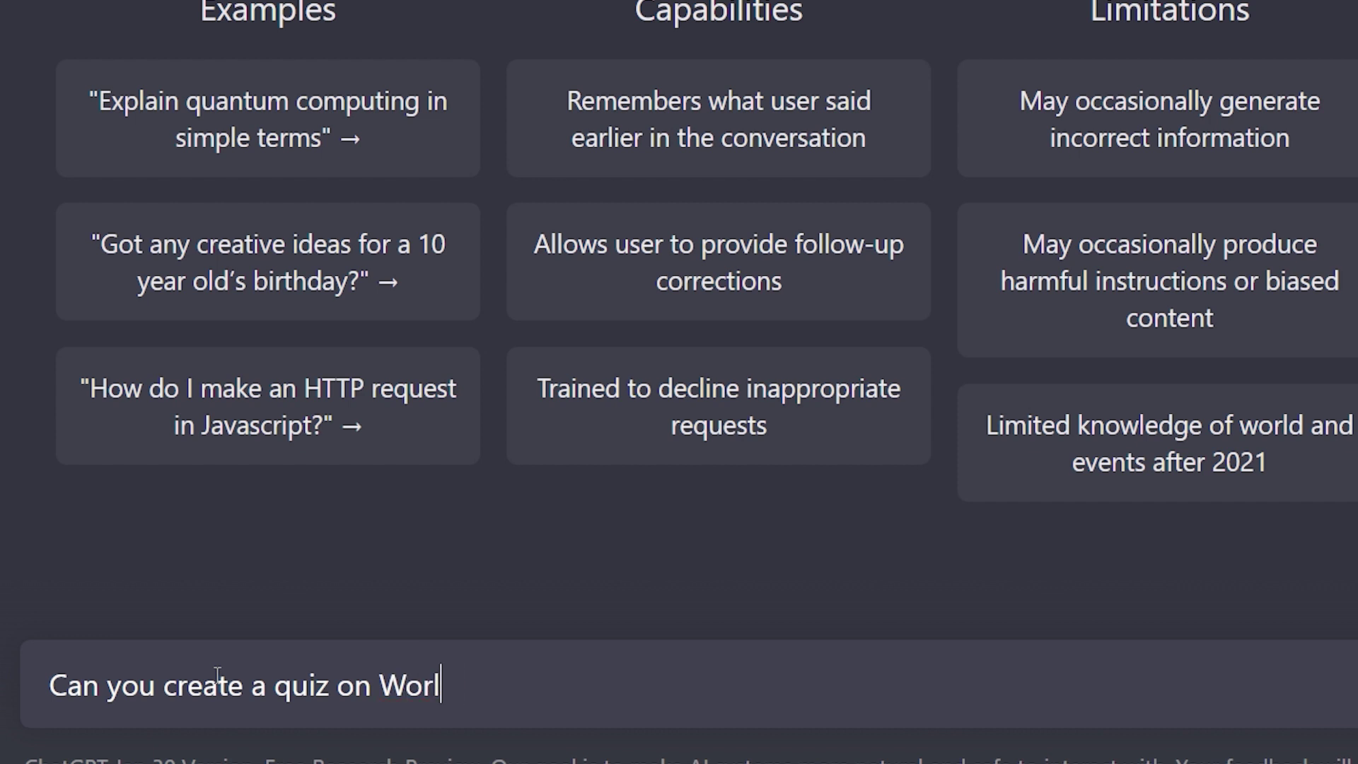
type("d Hist")
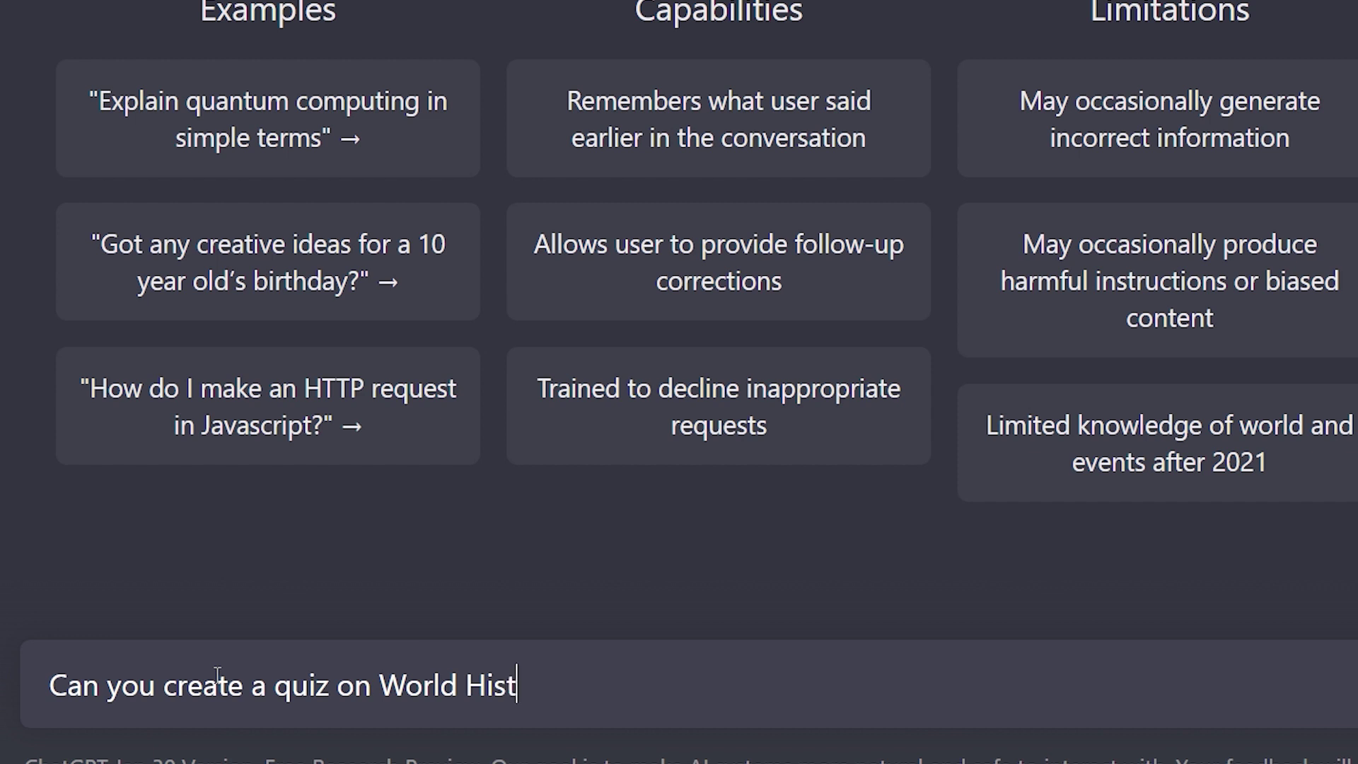
type("ory for me")
key("Return")
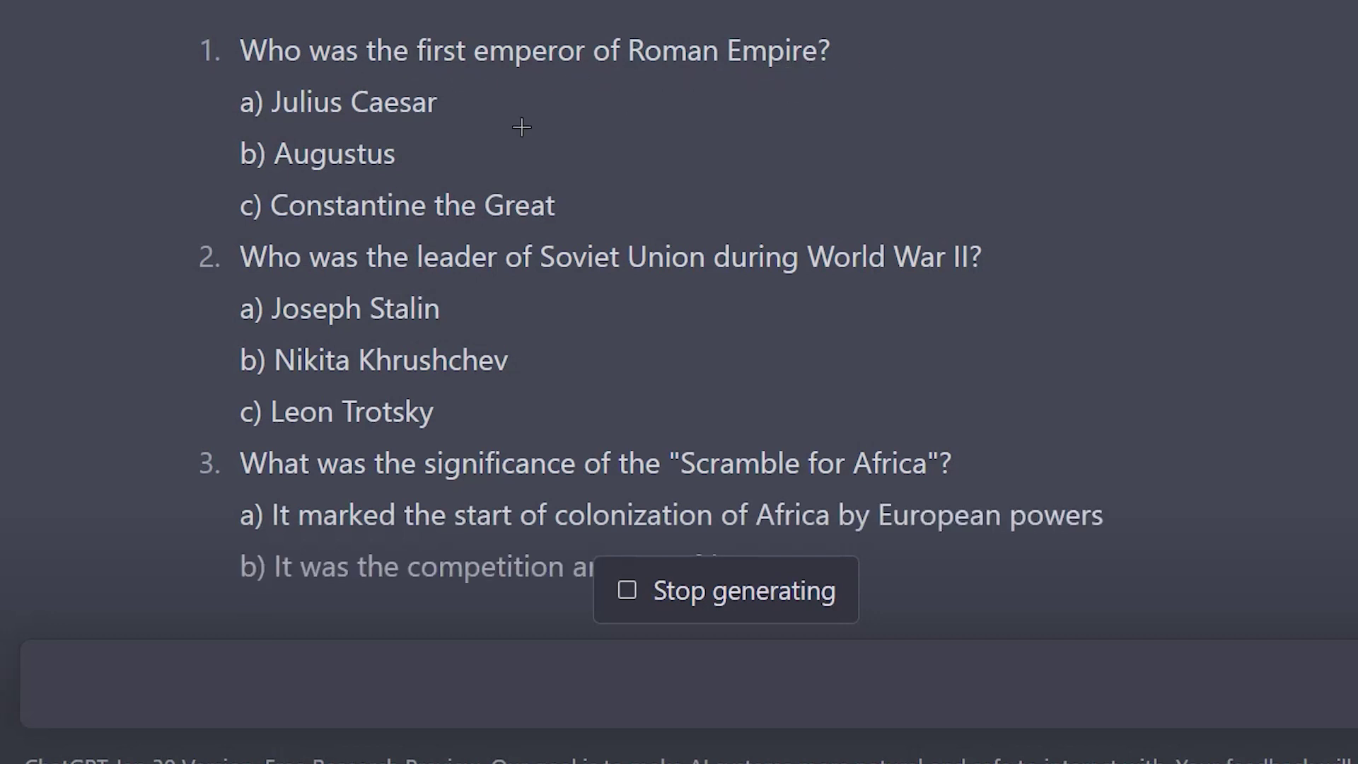
Highlight the option Augustus in the first quiz question and review the generated World History questions.
left_click_drag(280, 153, 448, 151)
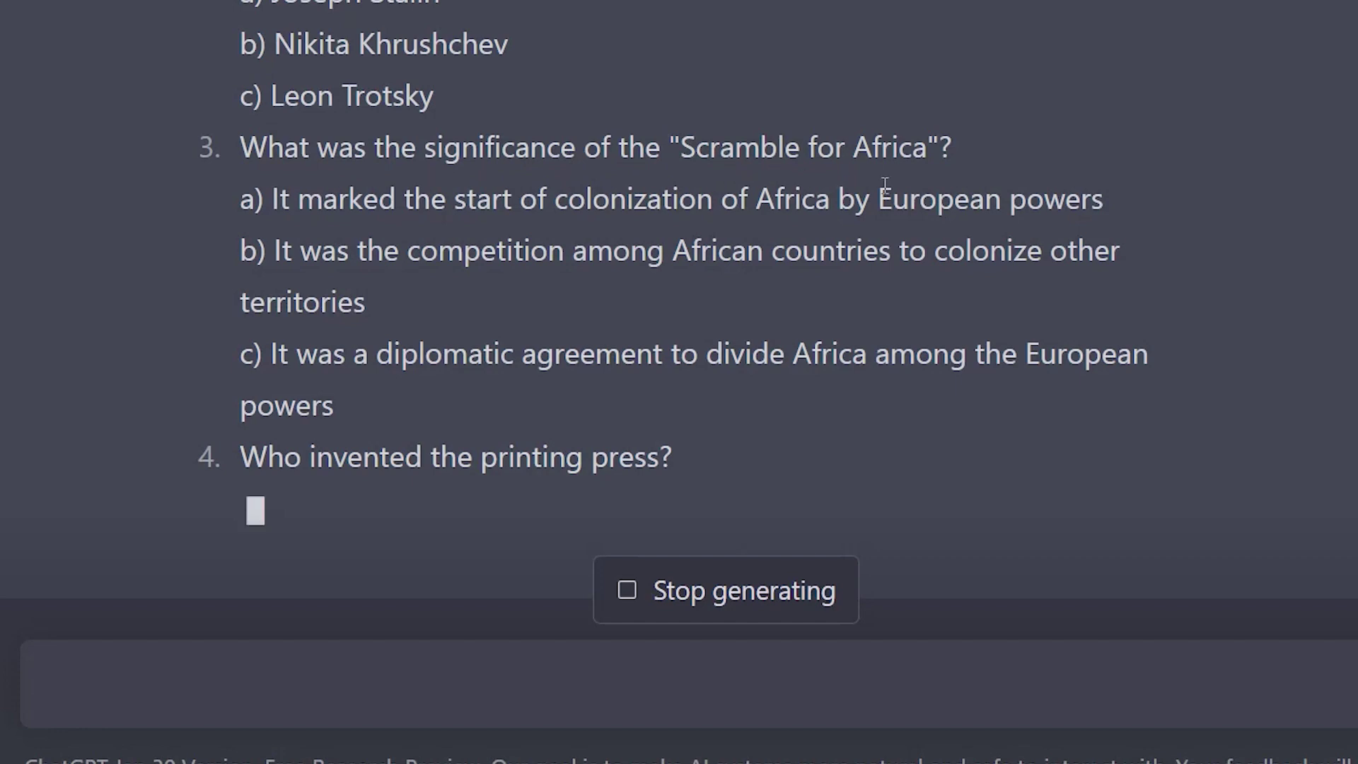
scroll(390, 415, "up", 7)
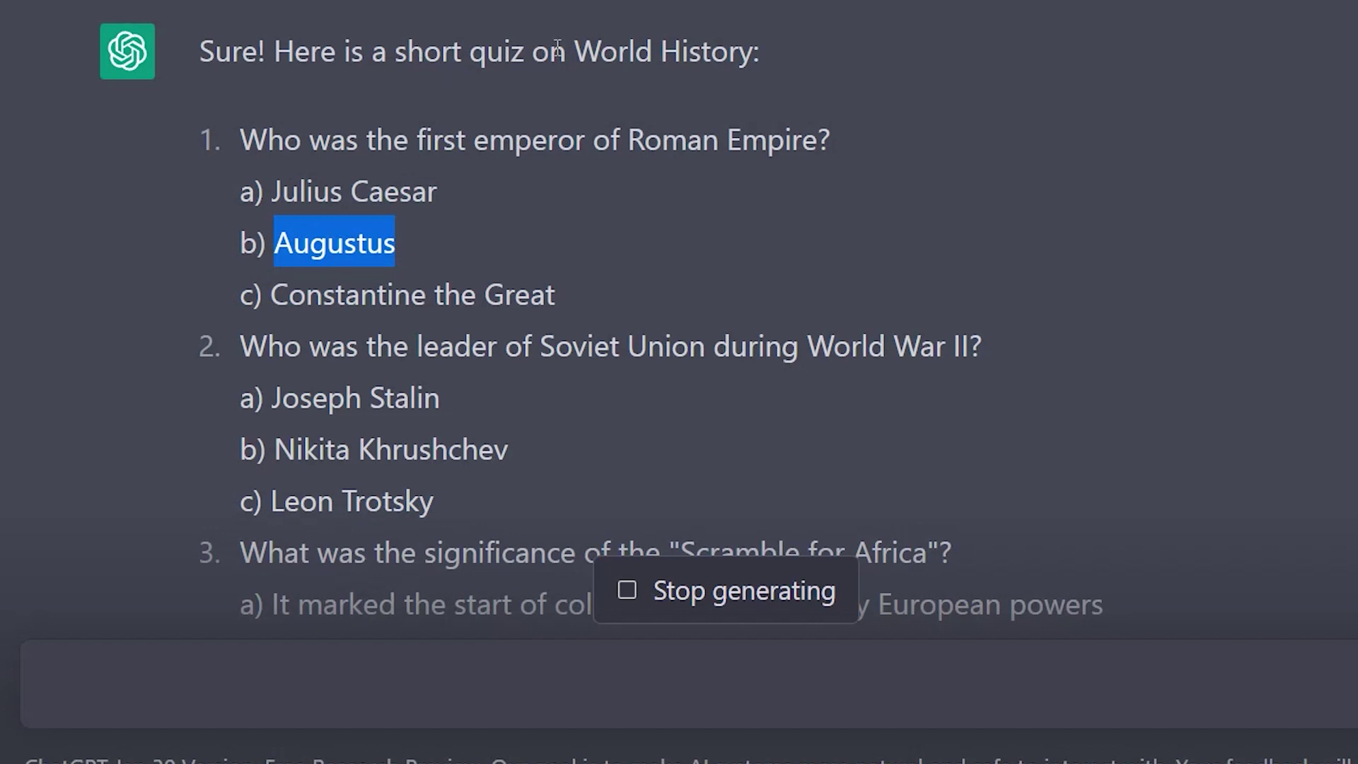
left_click(640, 307)
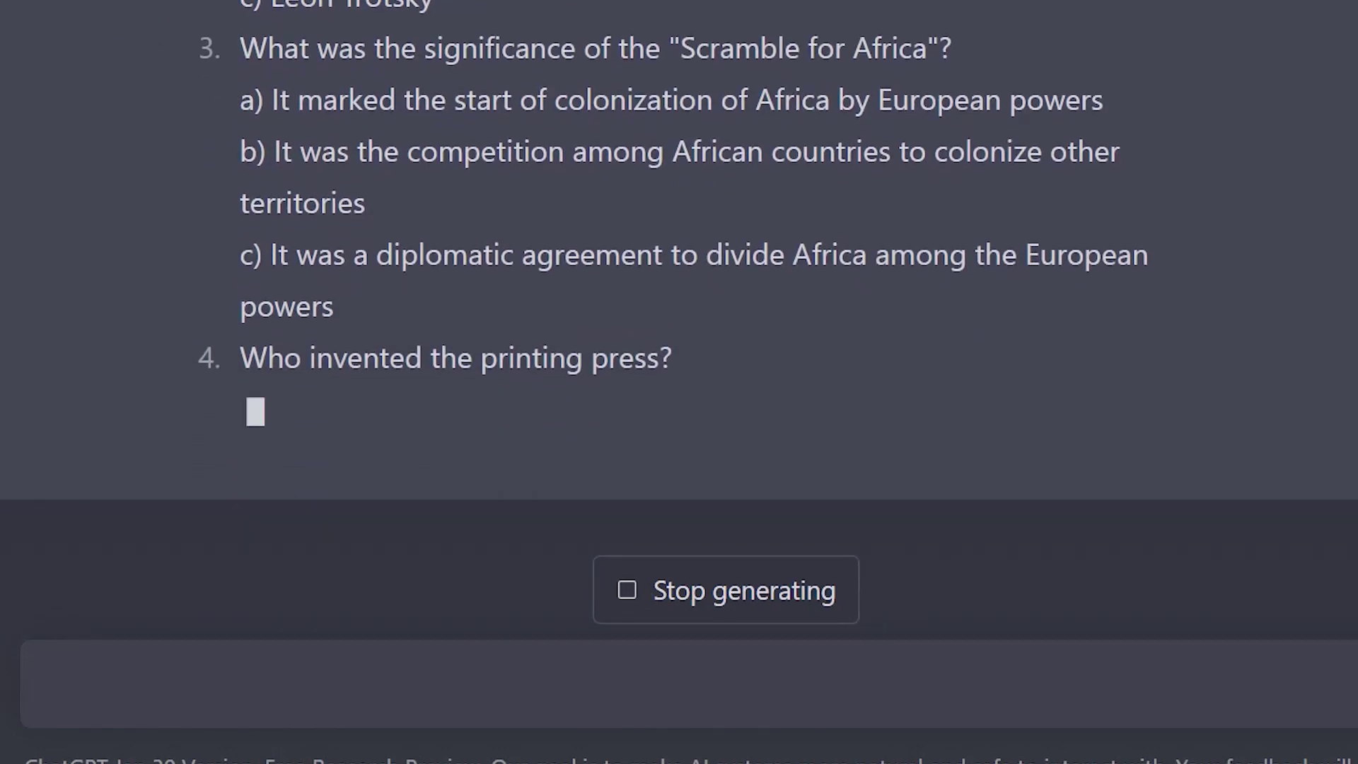
left_click(177, 485)
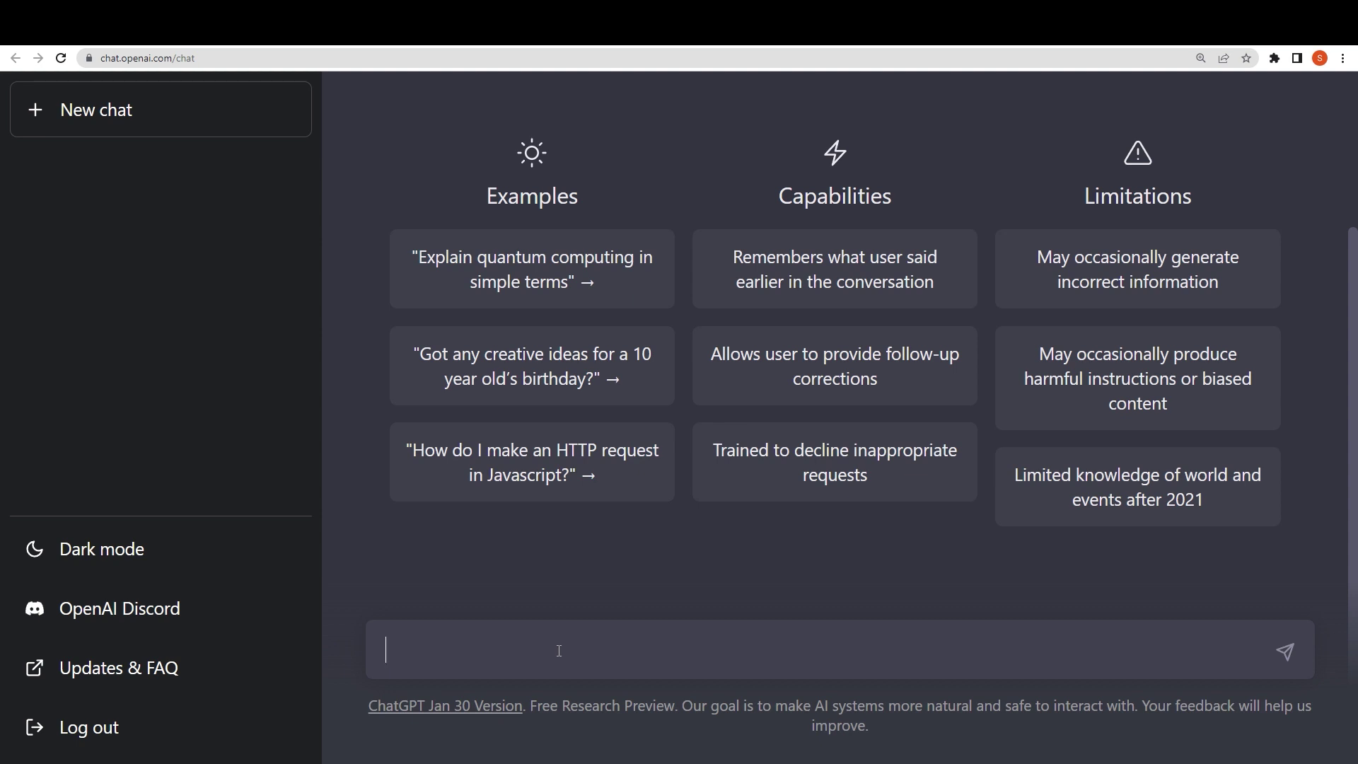
type("Write aa")
key("ctrl+a")
type("te")
Submit the prompt "i want to learn Python language step by step".
type("i w")
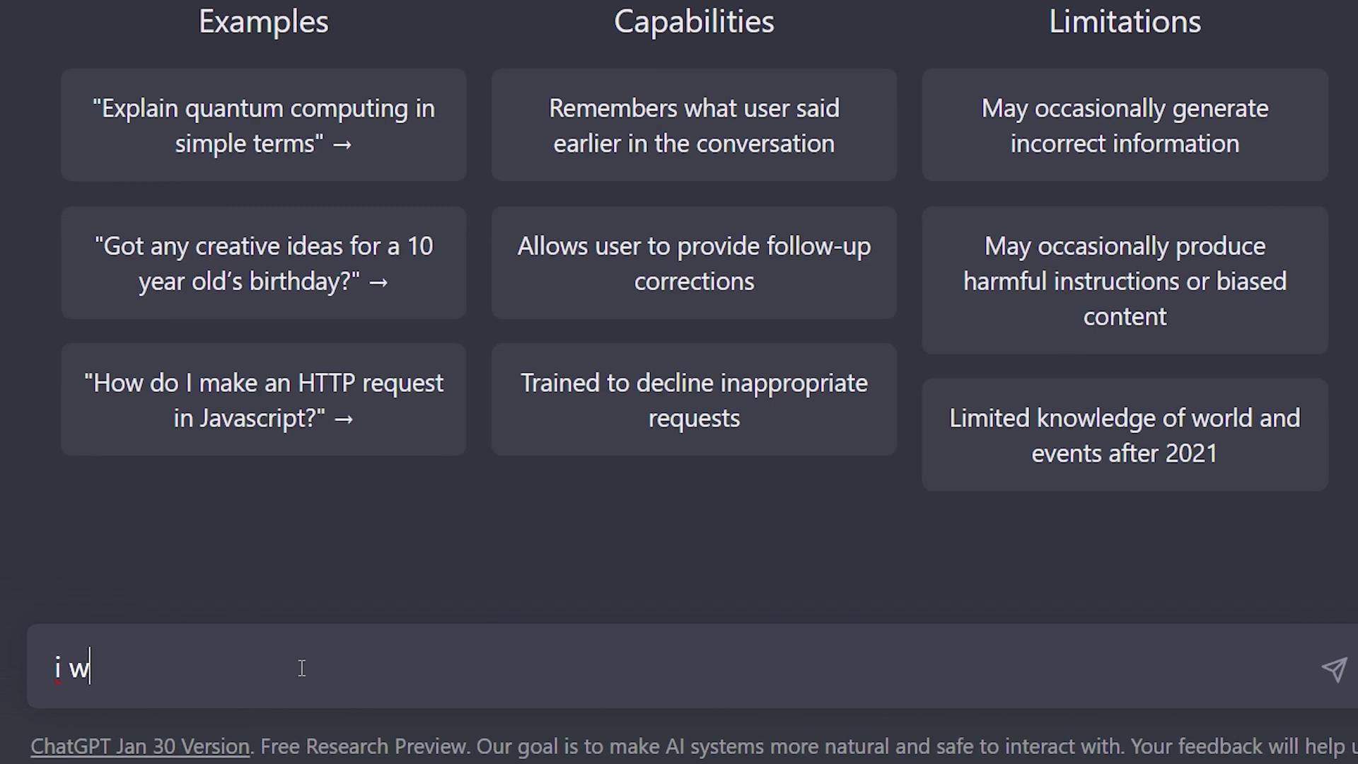
type("ant to learn ")
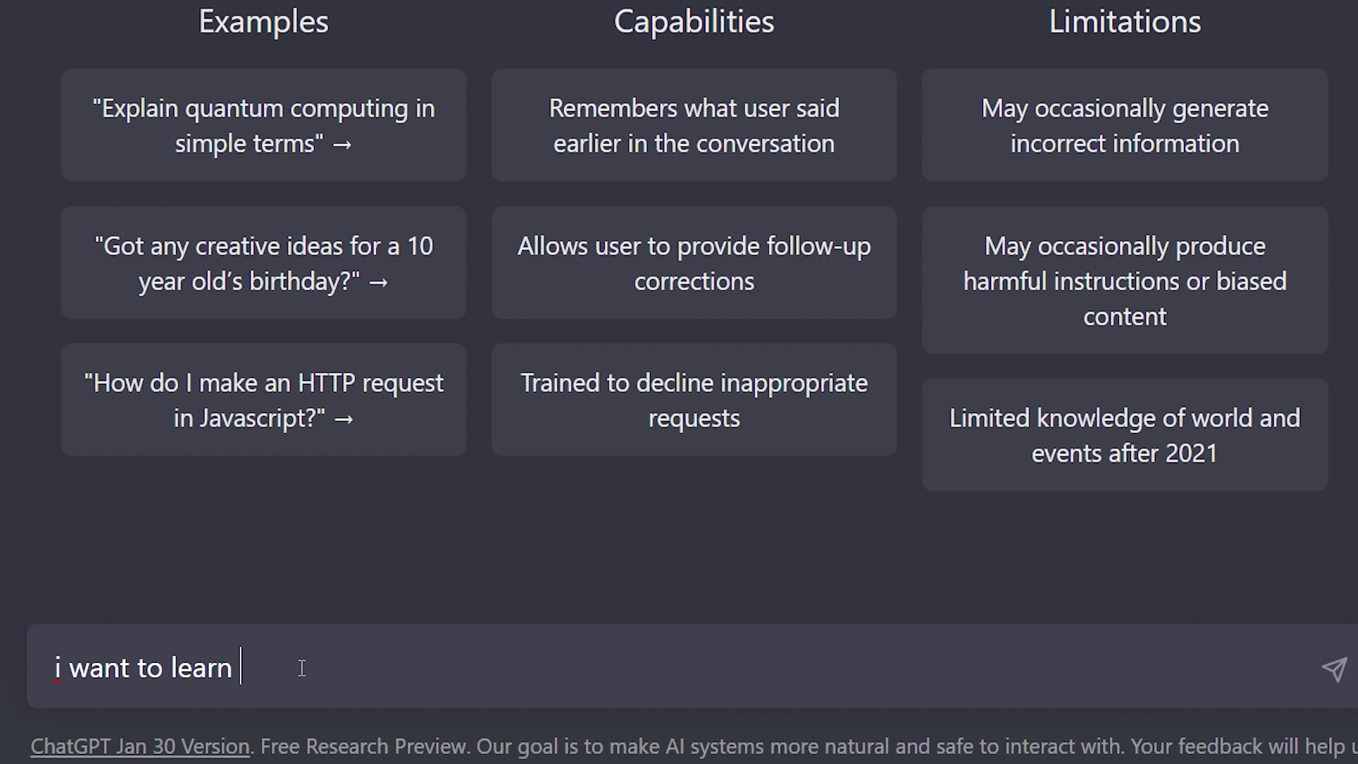
type("Python lang")
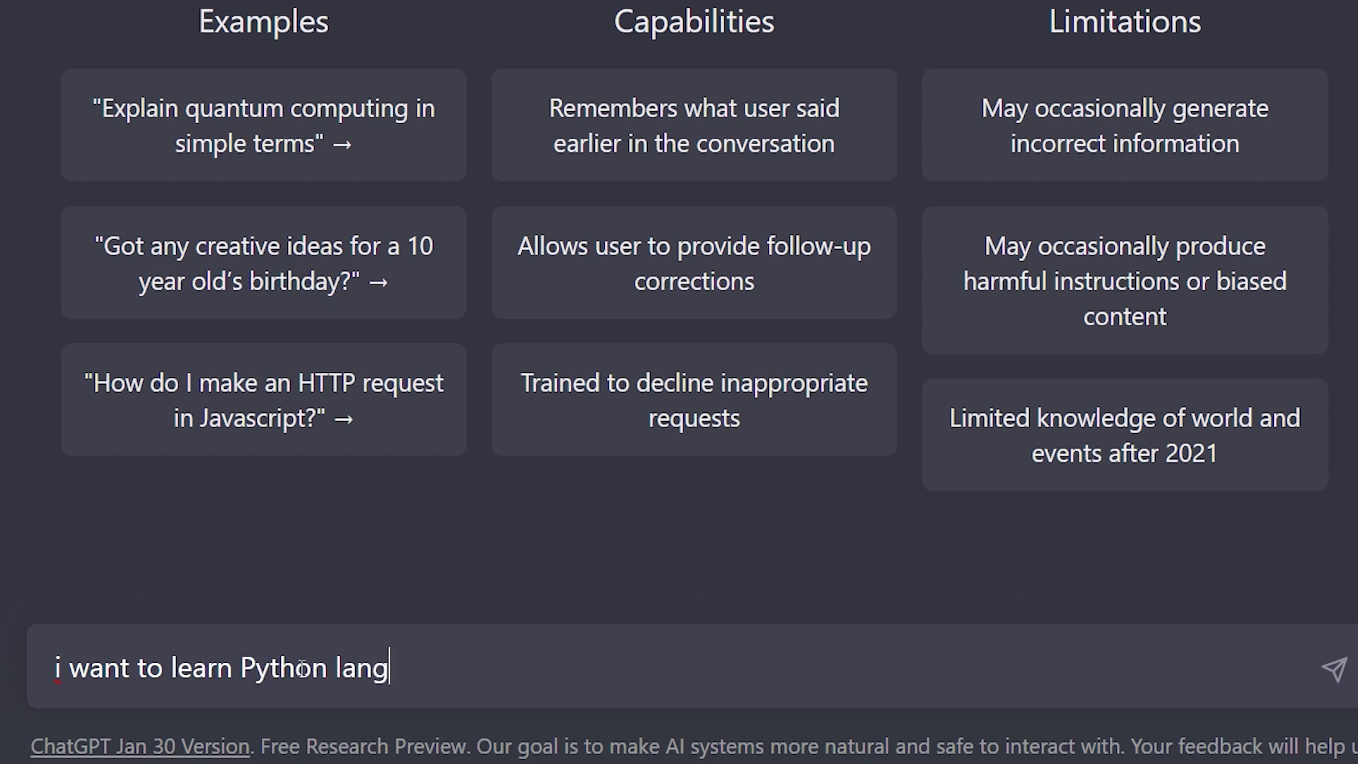
type("uage ")
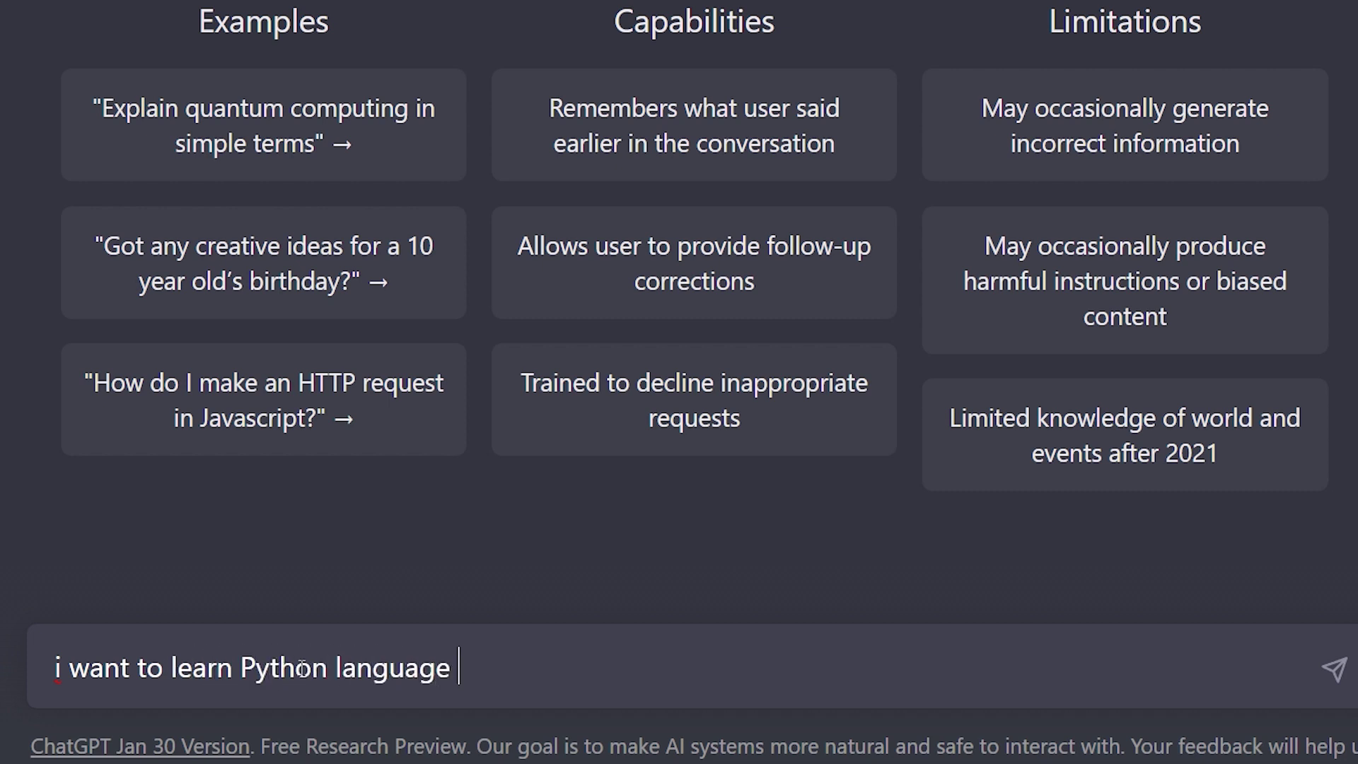
type("step by step")
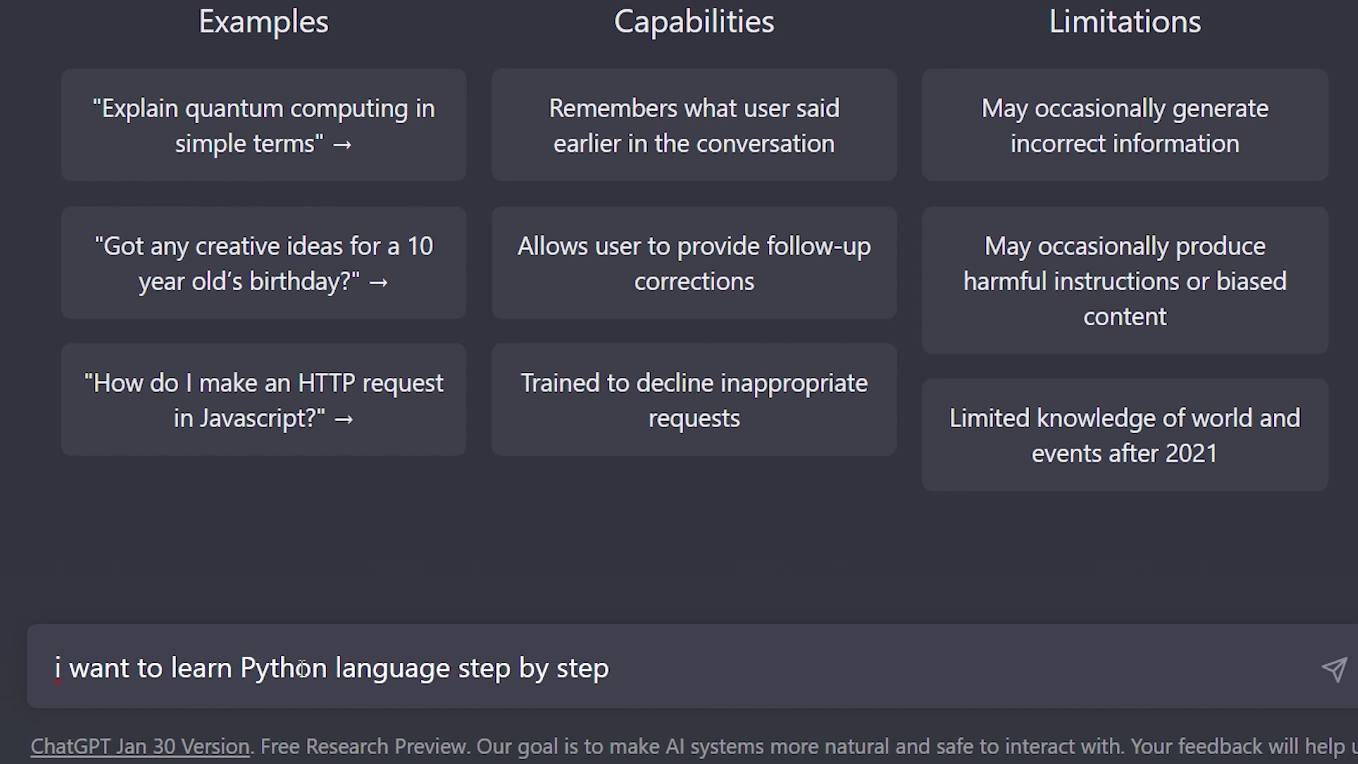
key("Return")
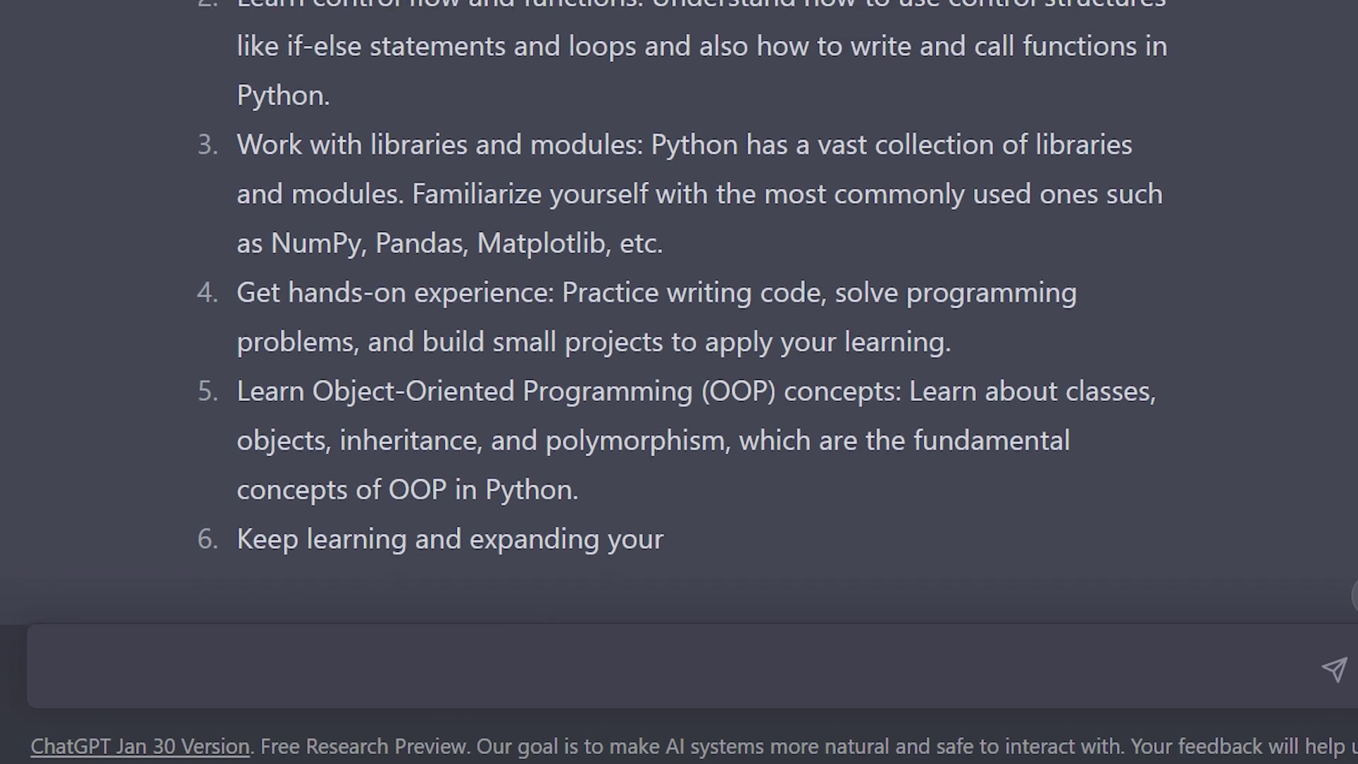
Submit the follow-up prompt "can u explain basic syntax and data types".
scroll(375, 671, "up", 1)
left_click(267, 684)
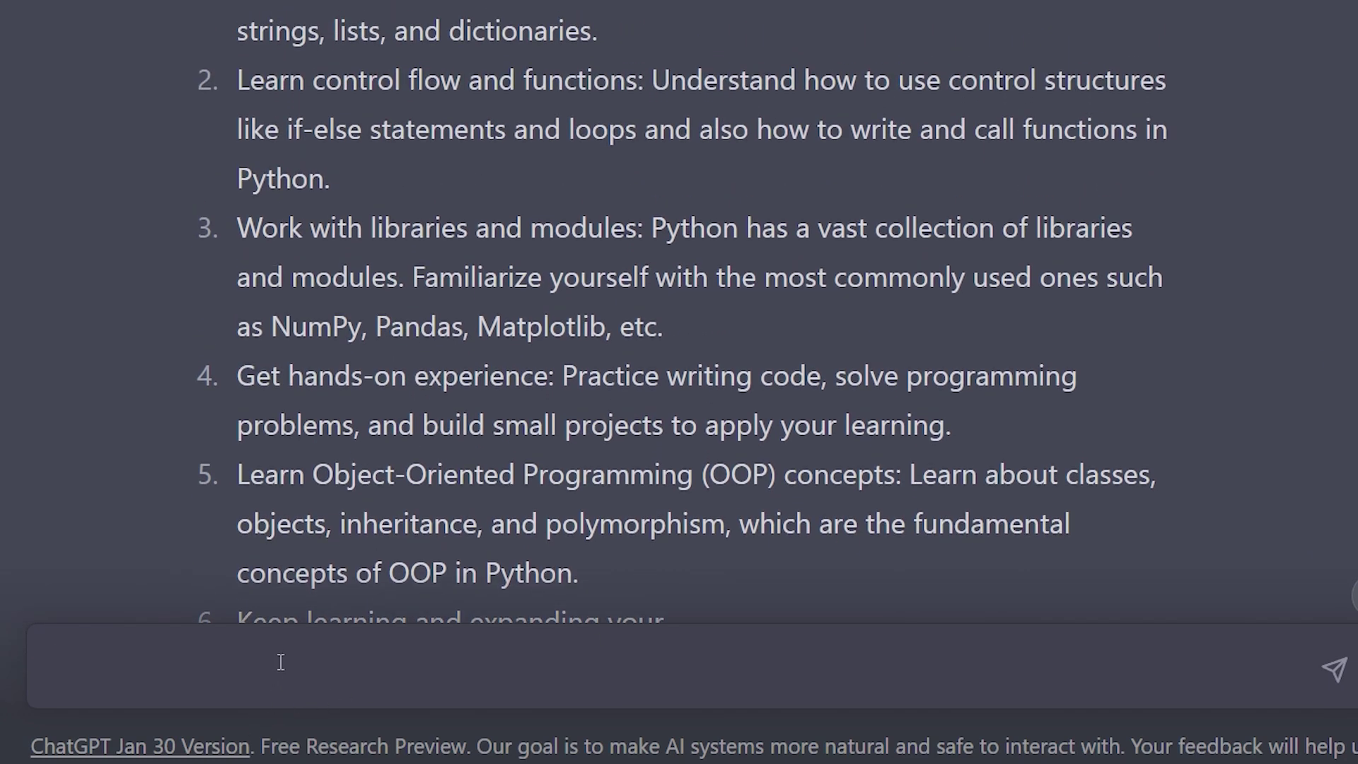
type("can u explain an")
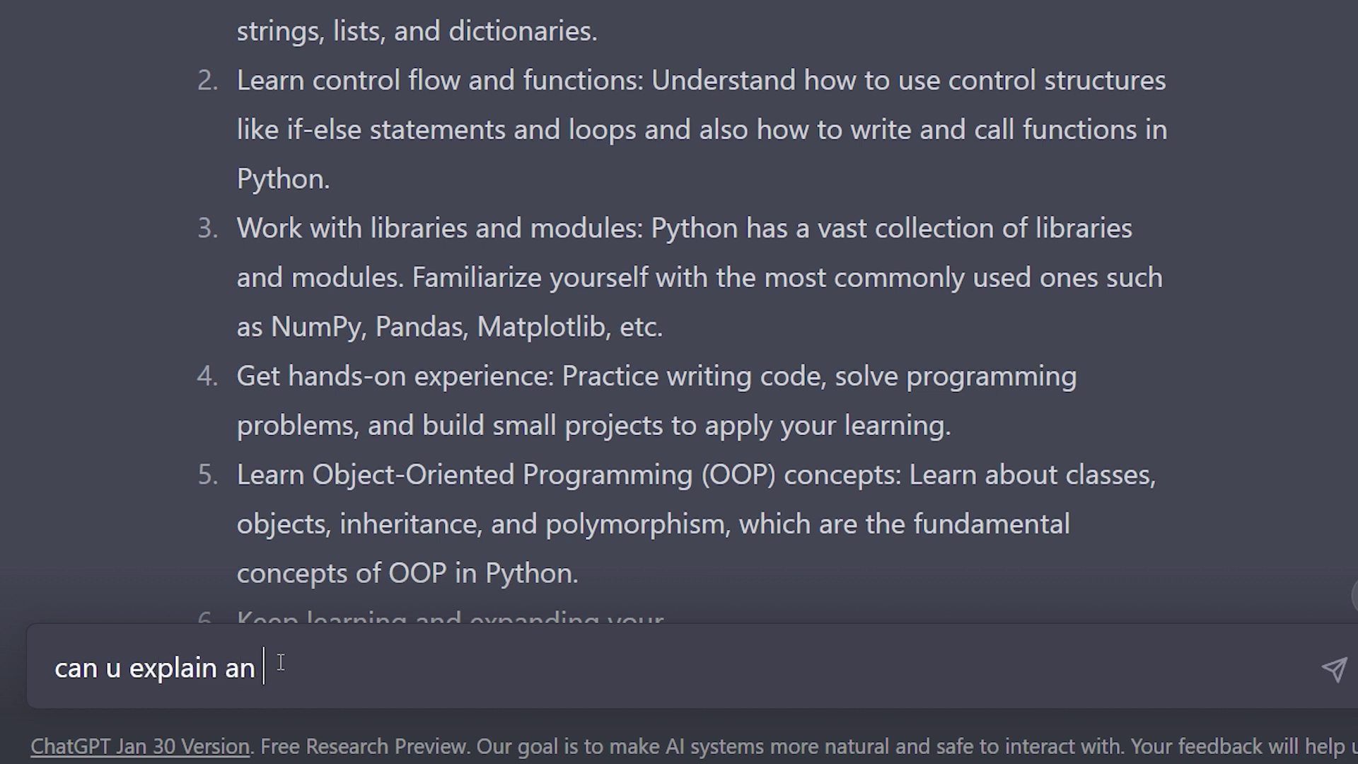
key("BackSpace")
key("BackSpace")
type("basic syntax and ")
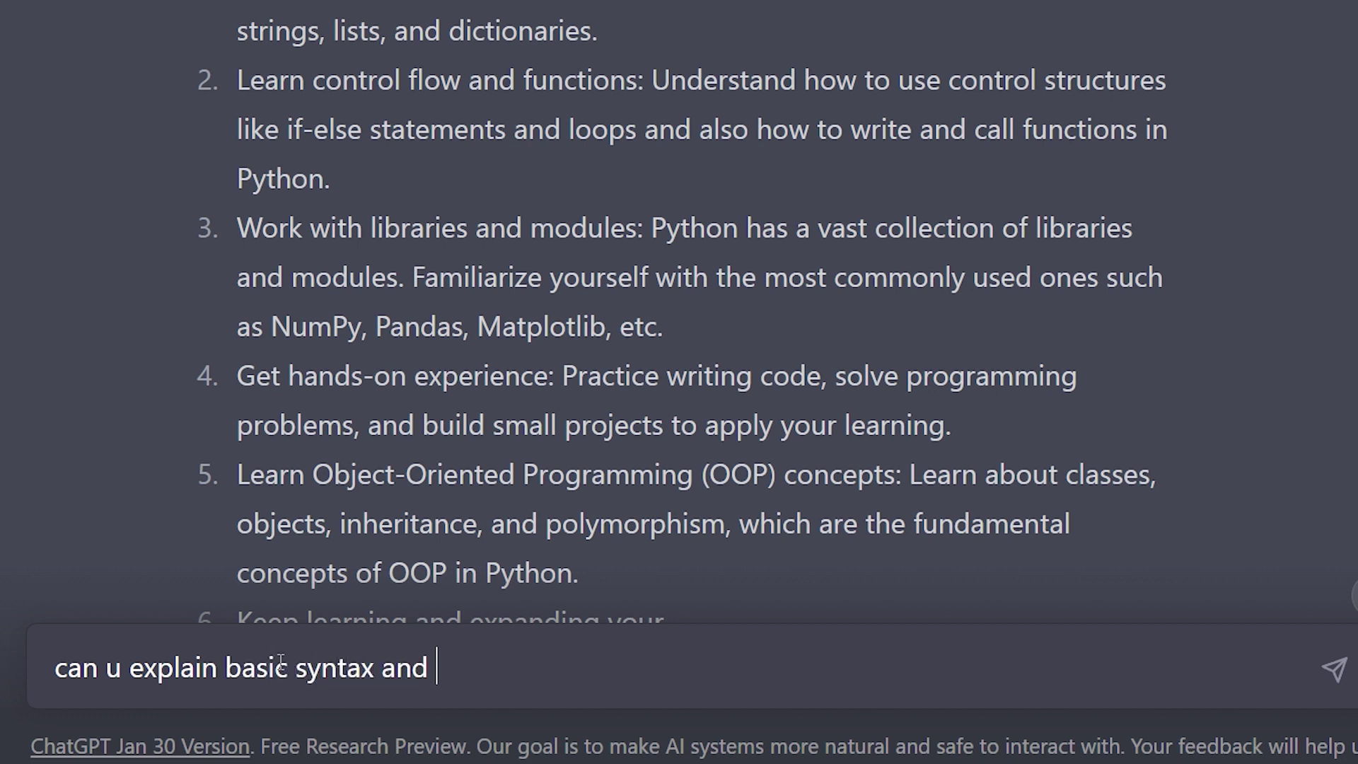
type("data t")
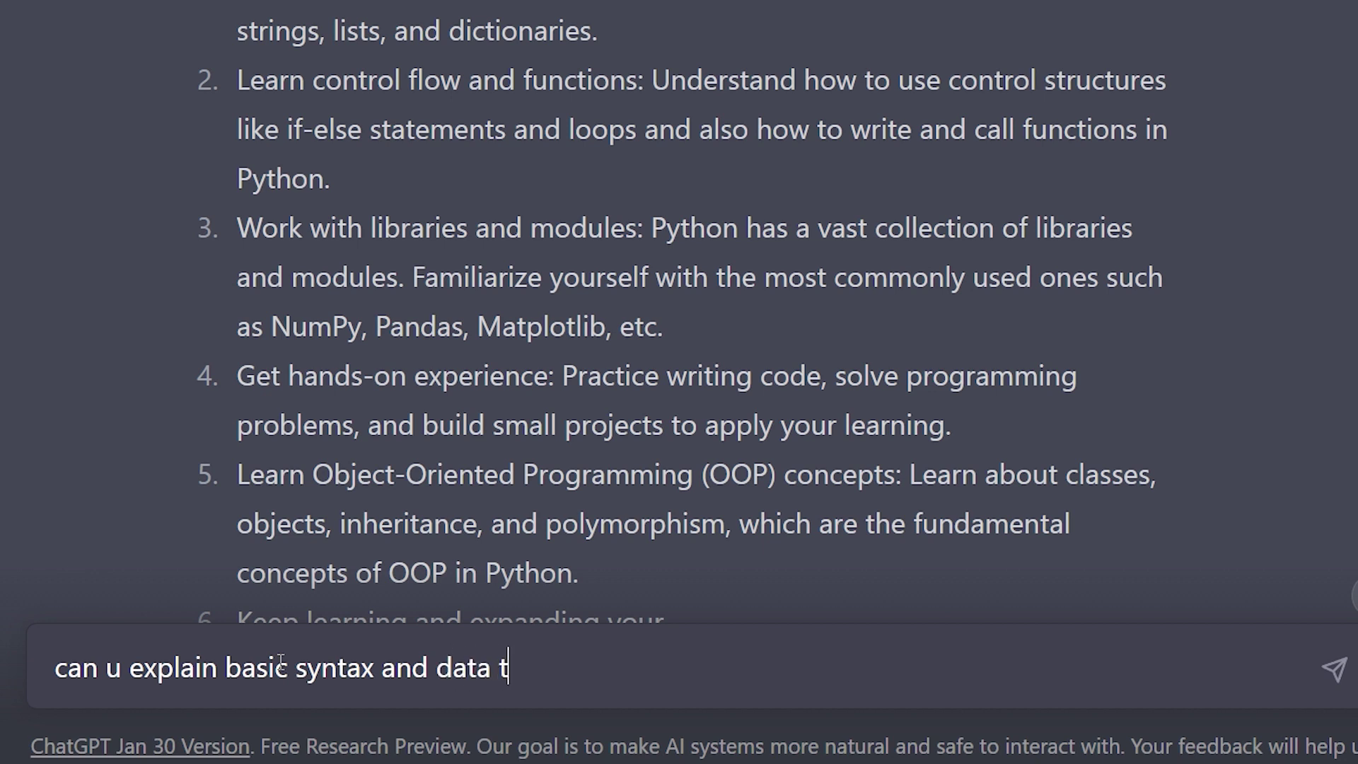
type("ypes")
key("Return")
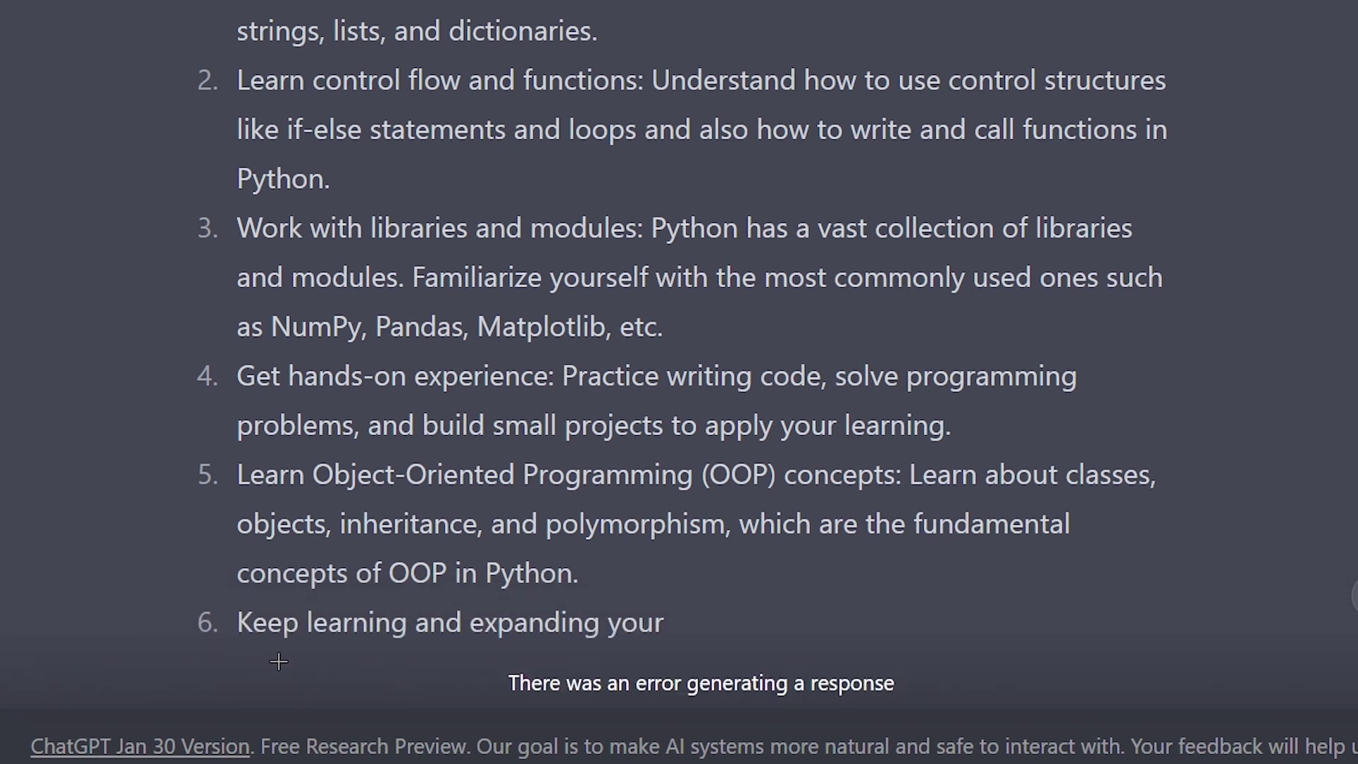
Review the answer's explanation of syntax and its list of common data types.
scroll(1082, 620, "up", 3)
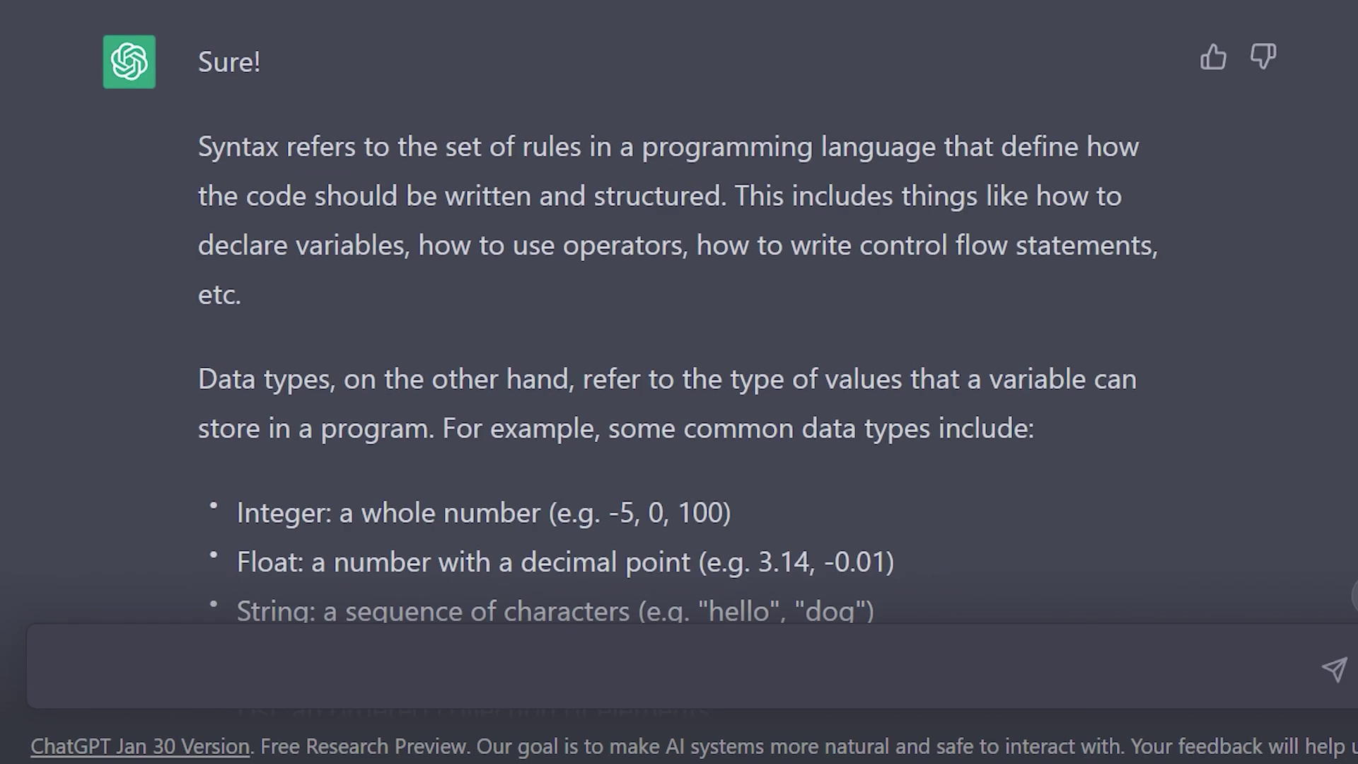
scroll(678, 311, "down", 6)
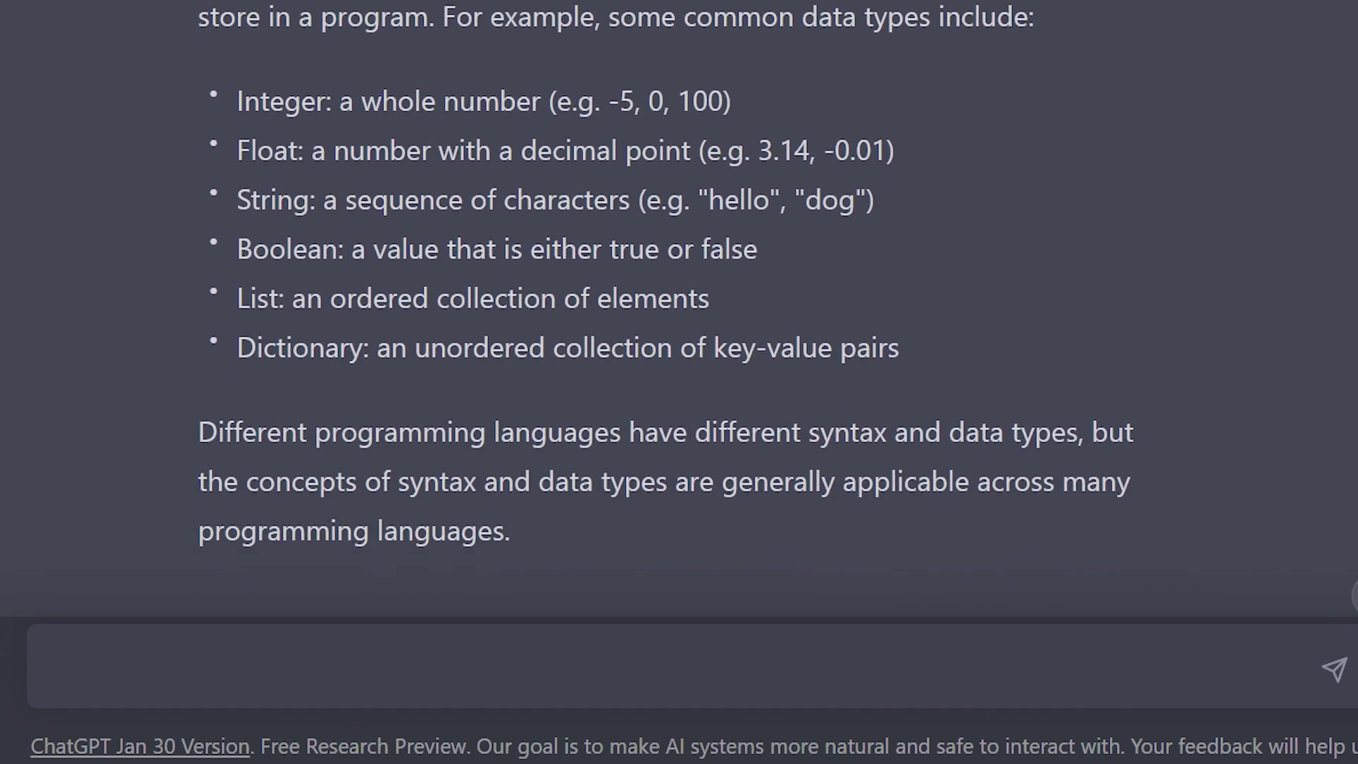
scroll(678, 312, "up", 4)
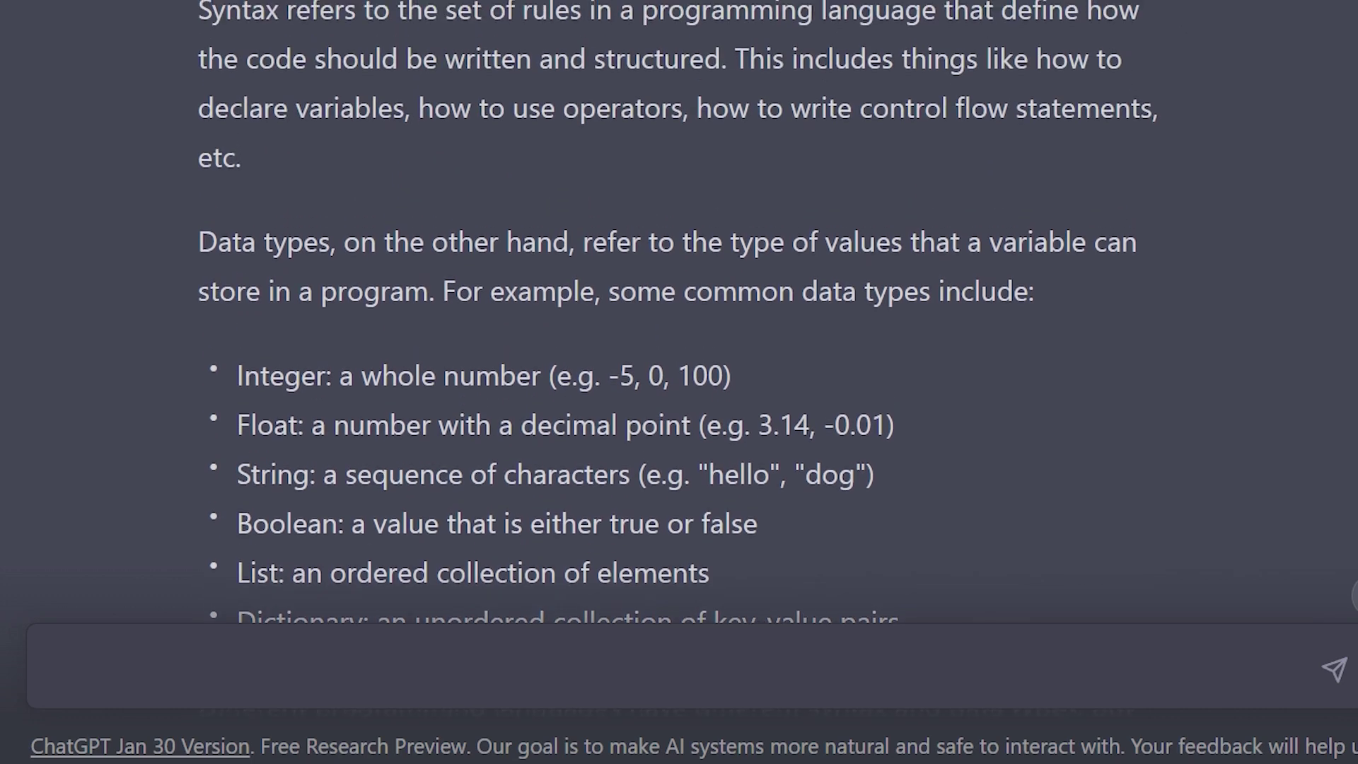
scroll(678, 311, "up", 2)
scroll(678, 312, "down", 3)
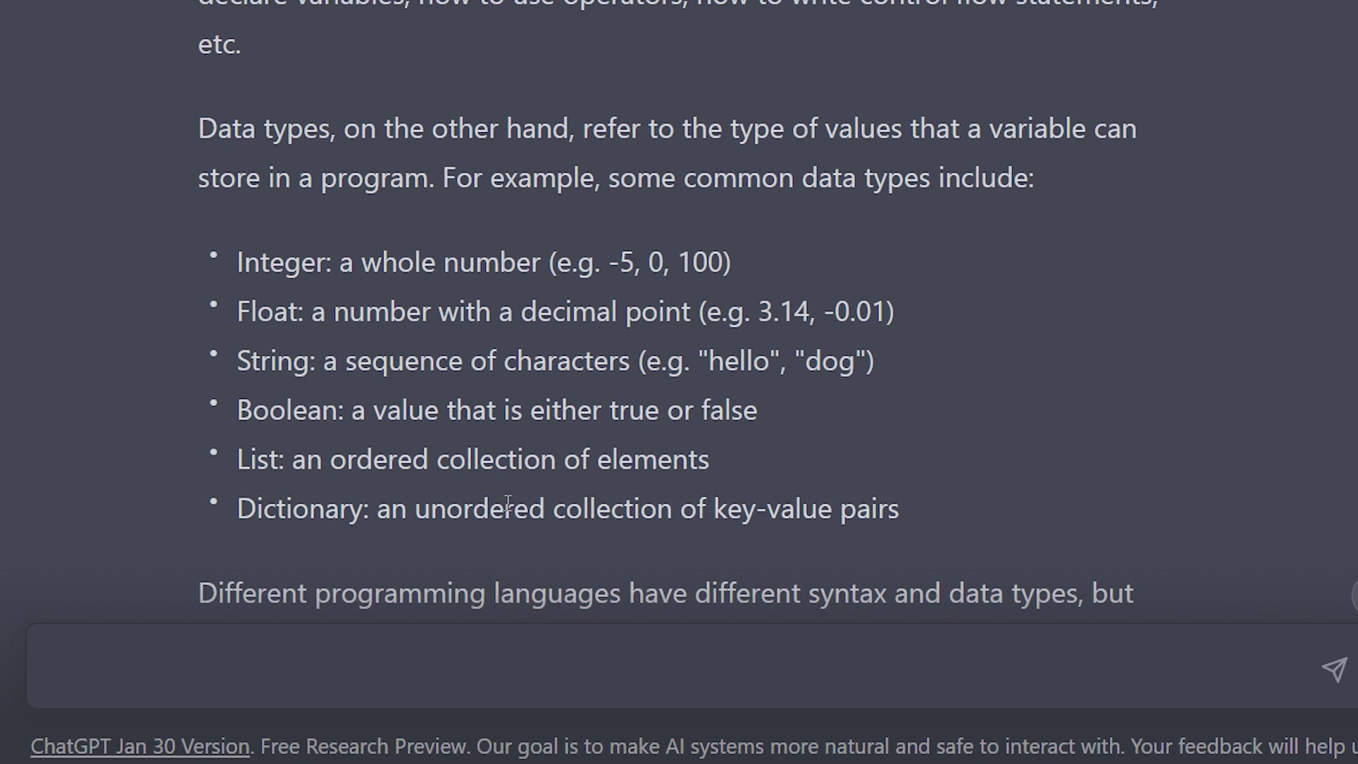
Begin a new prompt with the words "create me a quiz for".
left_click(247, 672)
type("create me a ")
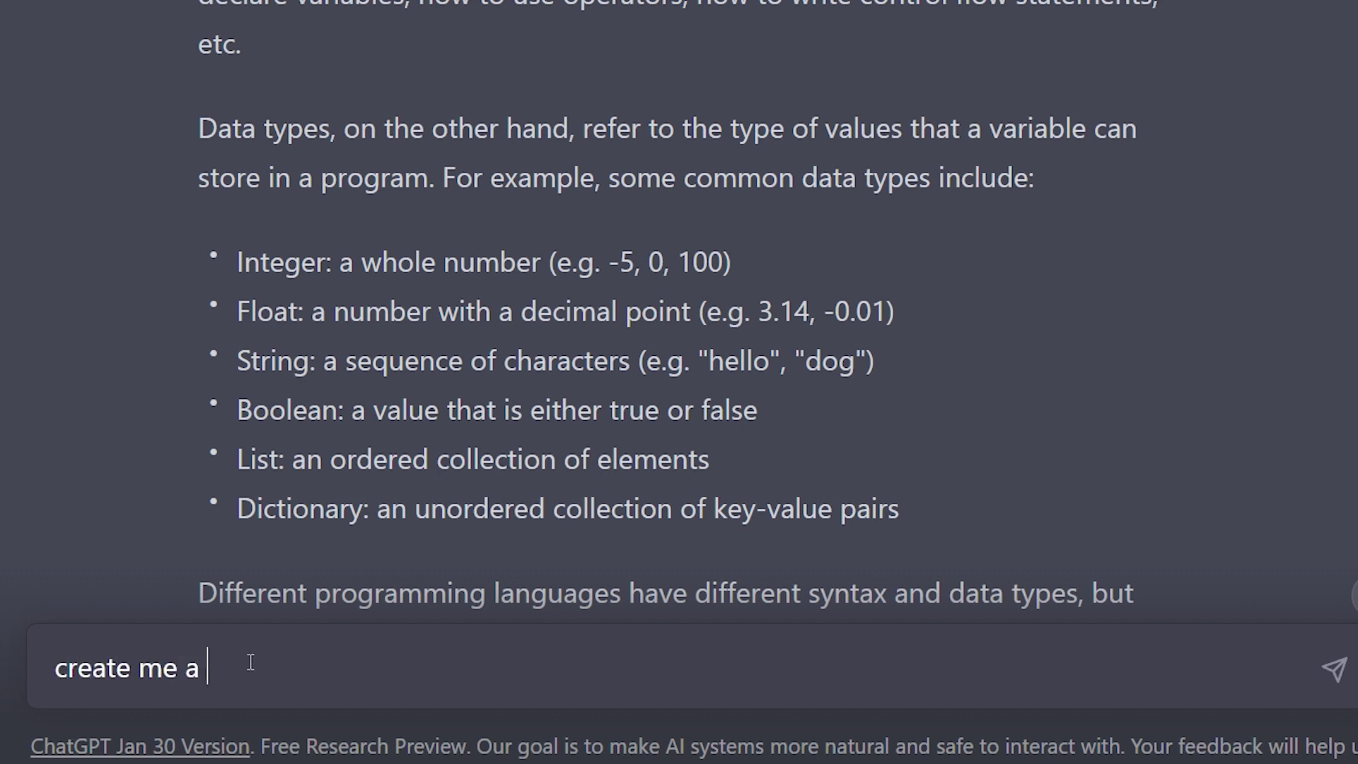
type("quiz for ")
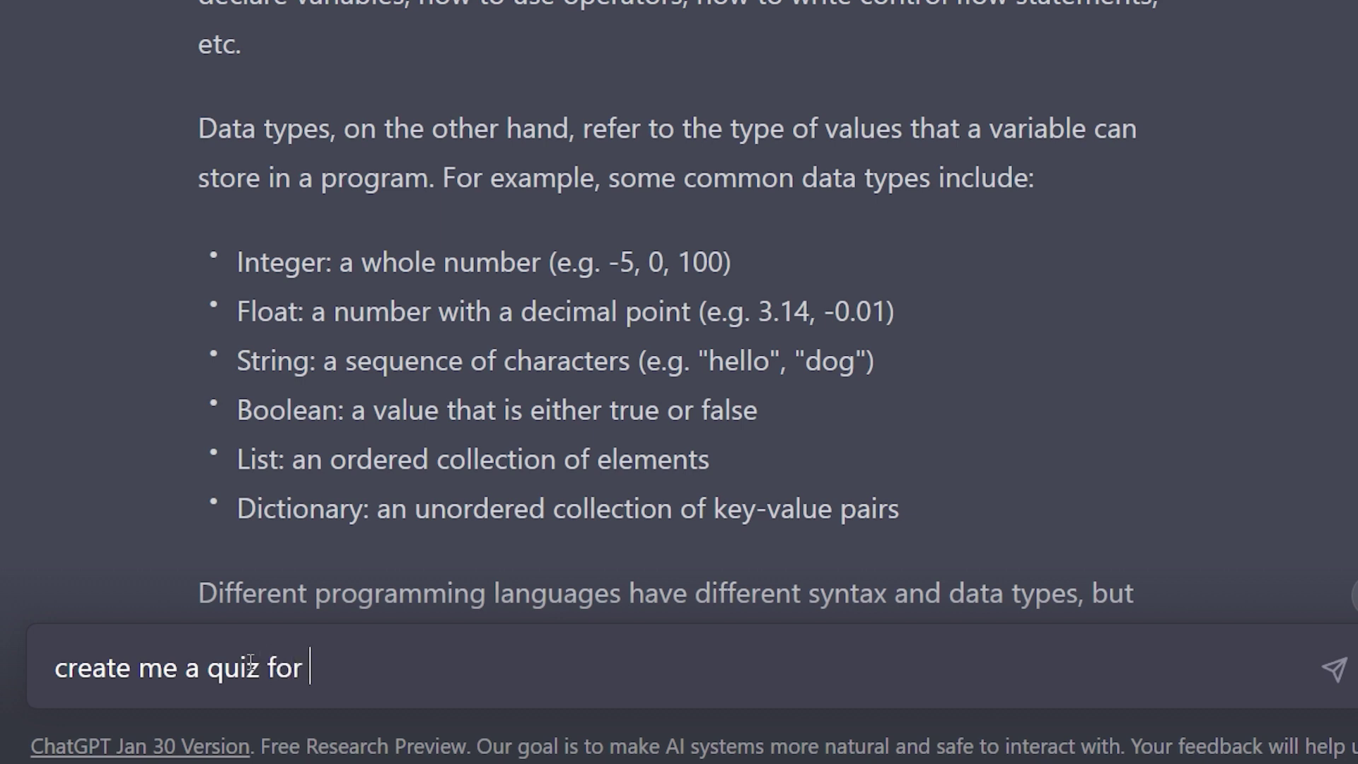
type("science")
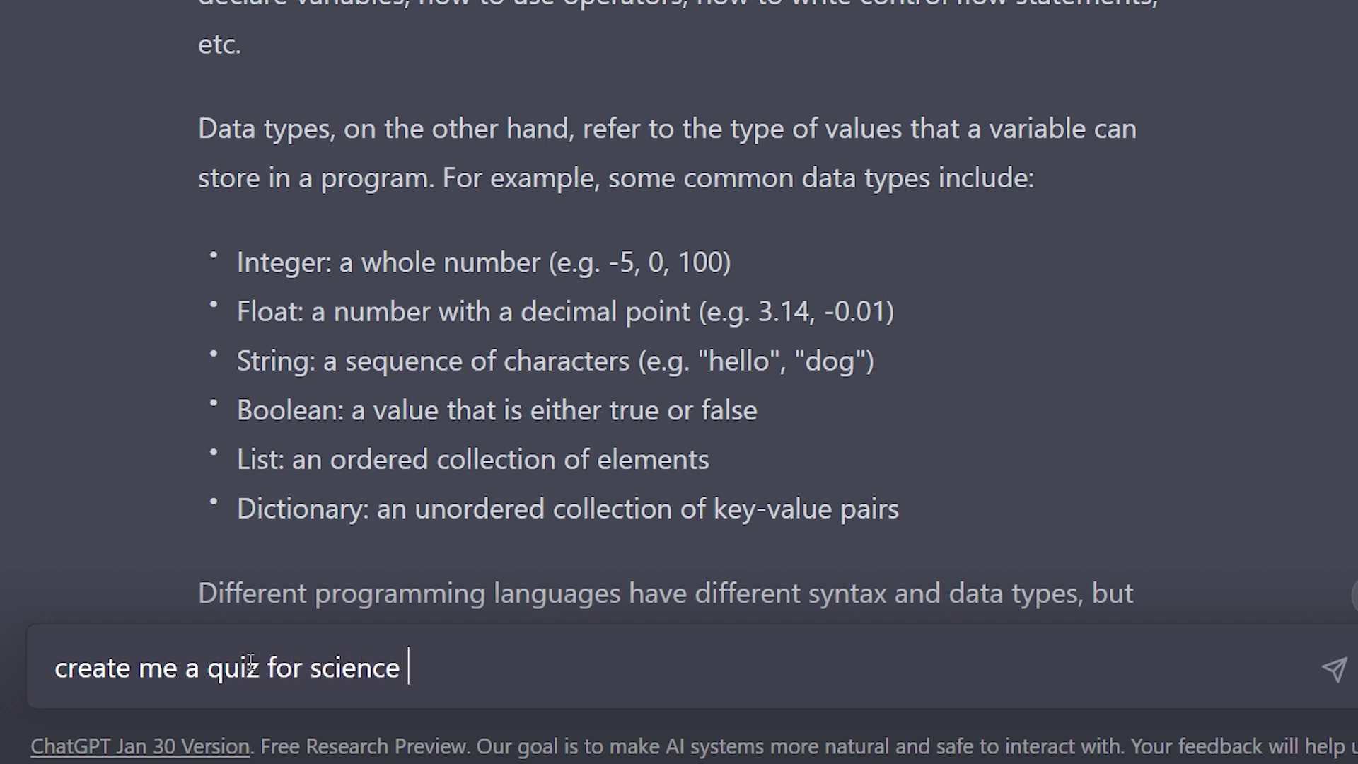
key("BackSpace")
key("BackSpace")
key("BackSpace")
key("BackSpace")
key("BackSpace")
key("BackSpace")
key("BackSpace")
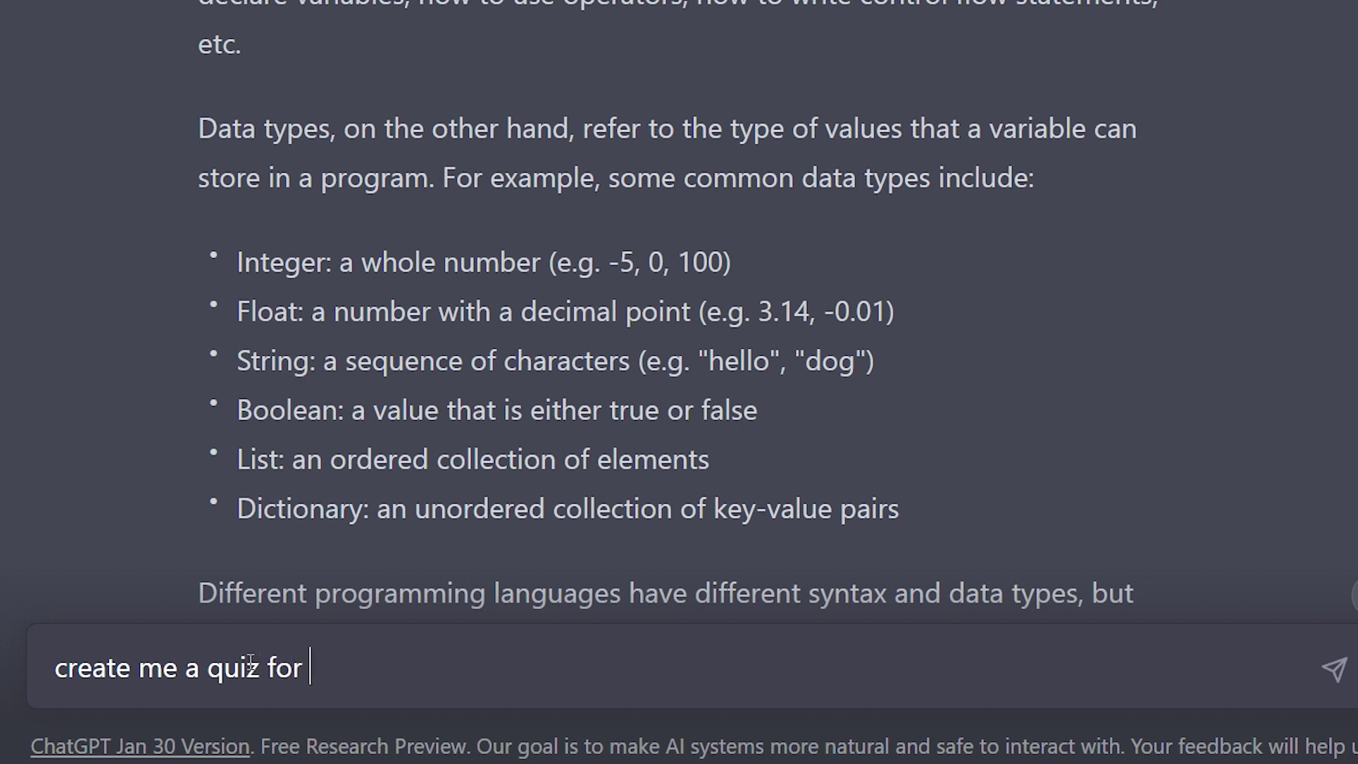
Complete the quiz prompt with the topic "astronomy", spelled correctly, and submit it.
type("astorg")
key("BackSpace")
type("nomy")
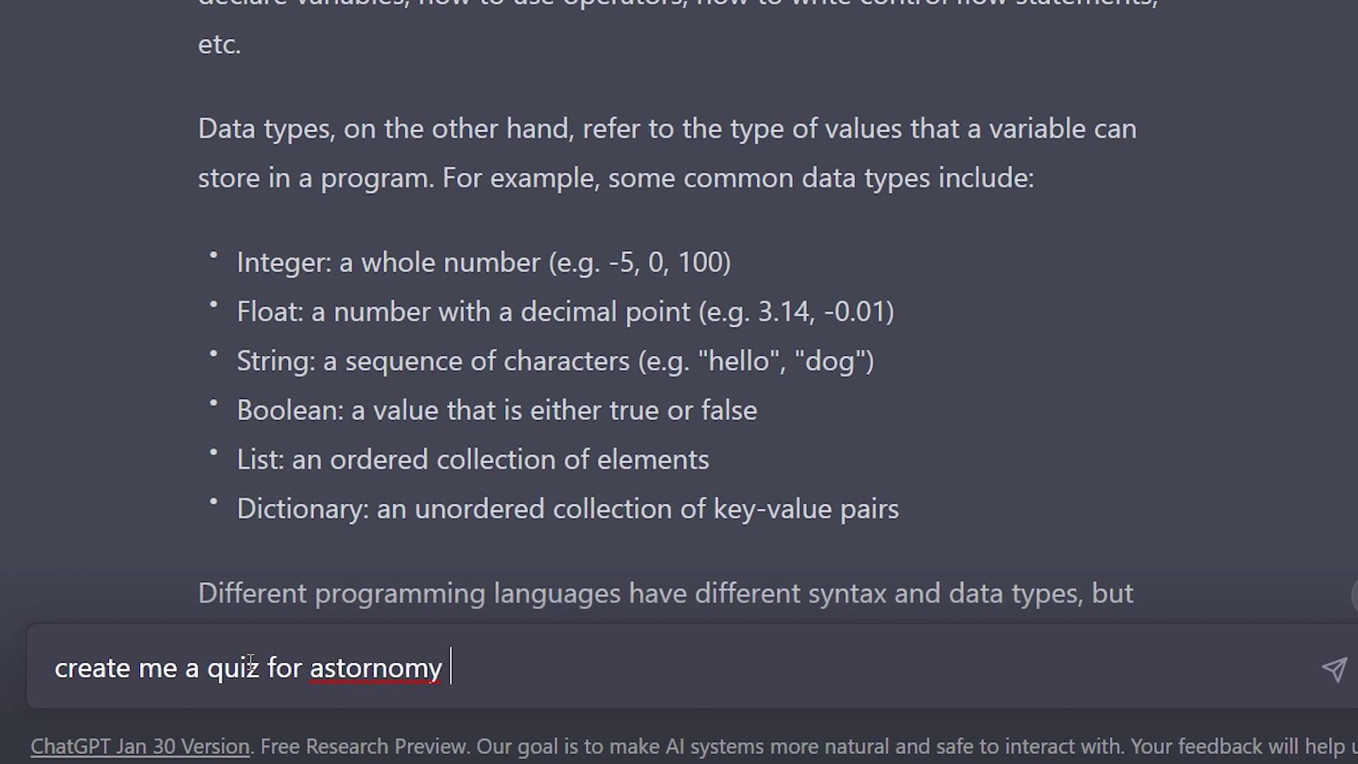
left_click(372, 668)
key("BackSpace")
key("BackSpace")
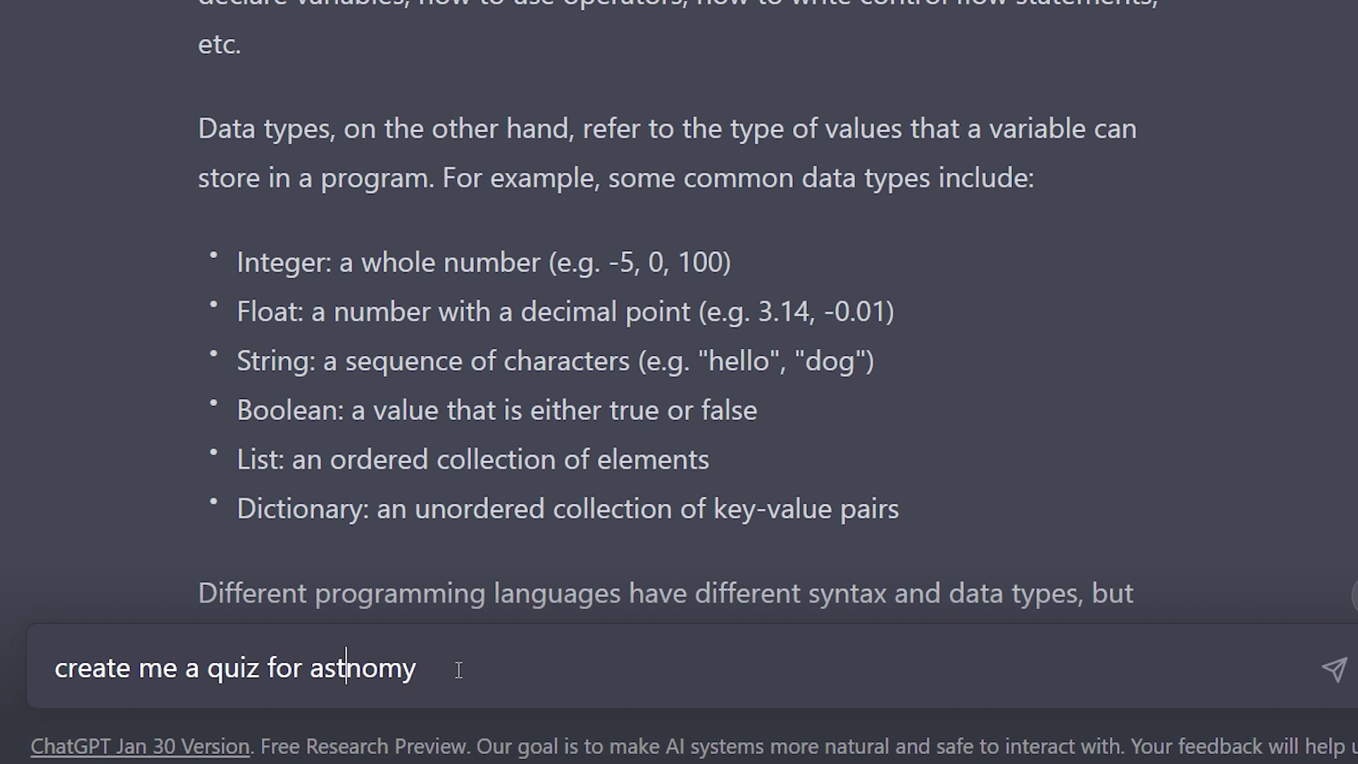
type("ro")
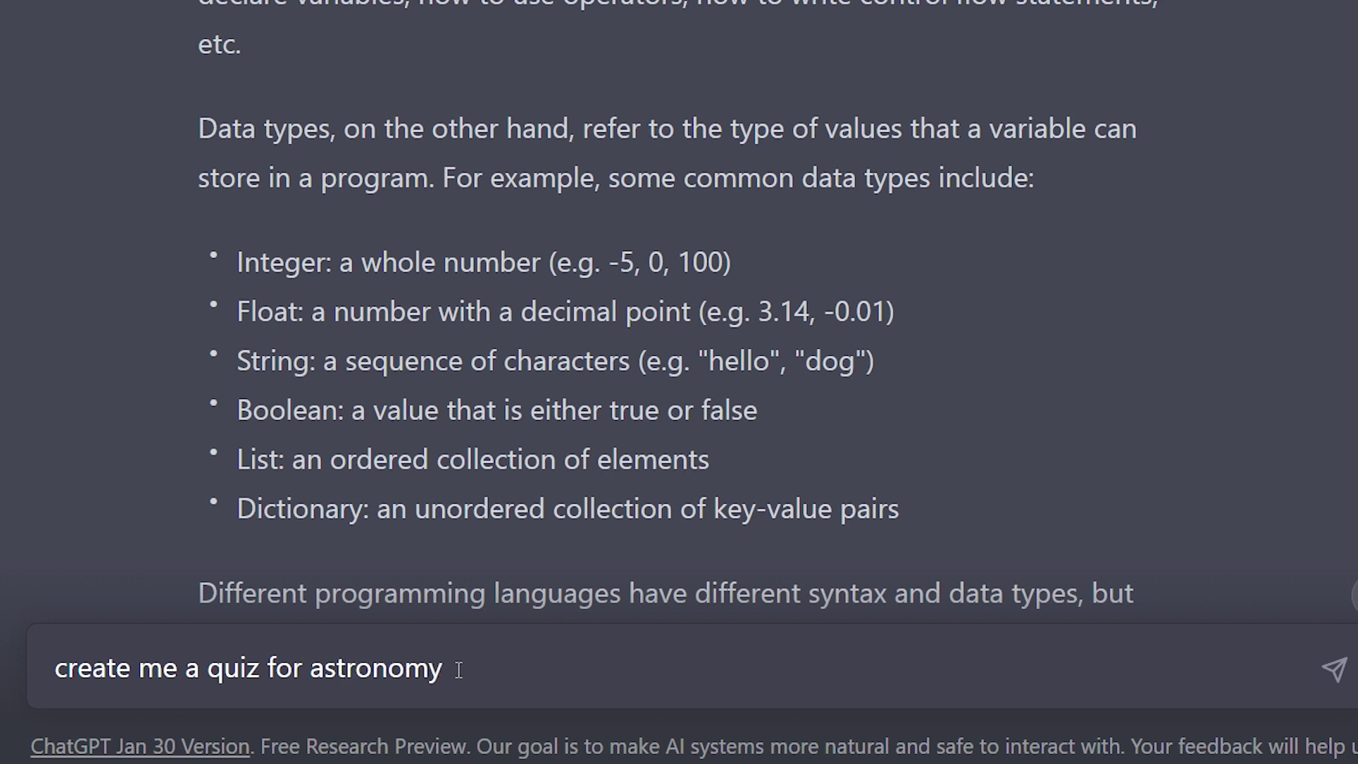
key("Return")
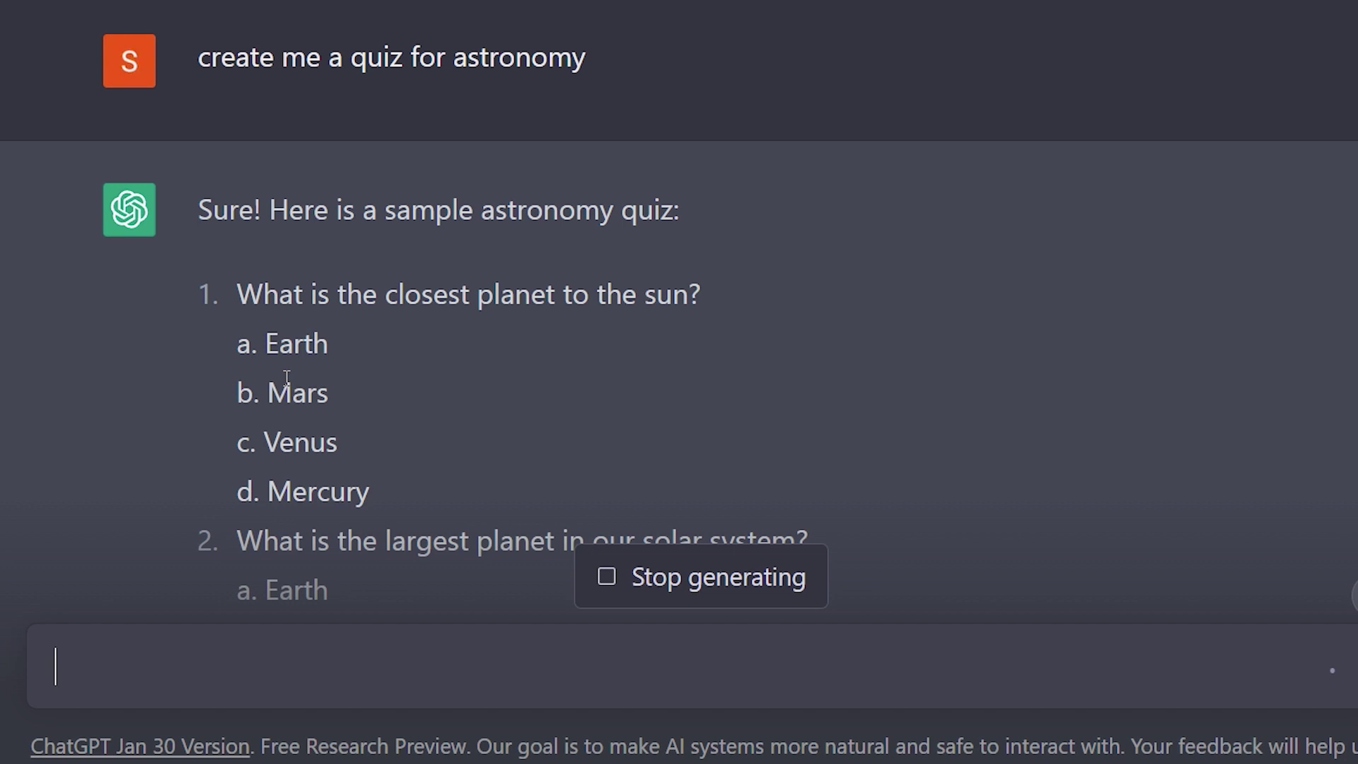
Highlight the option Mars in the first quiz question and review the generated astronomy questions.
double_click(287, 376)
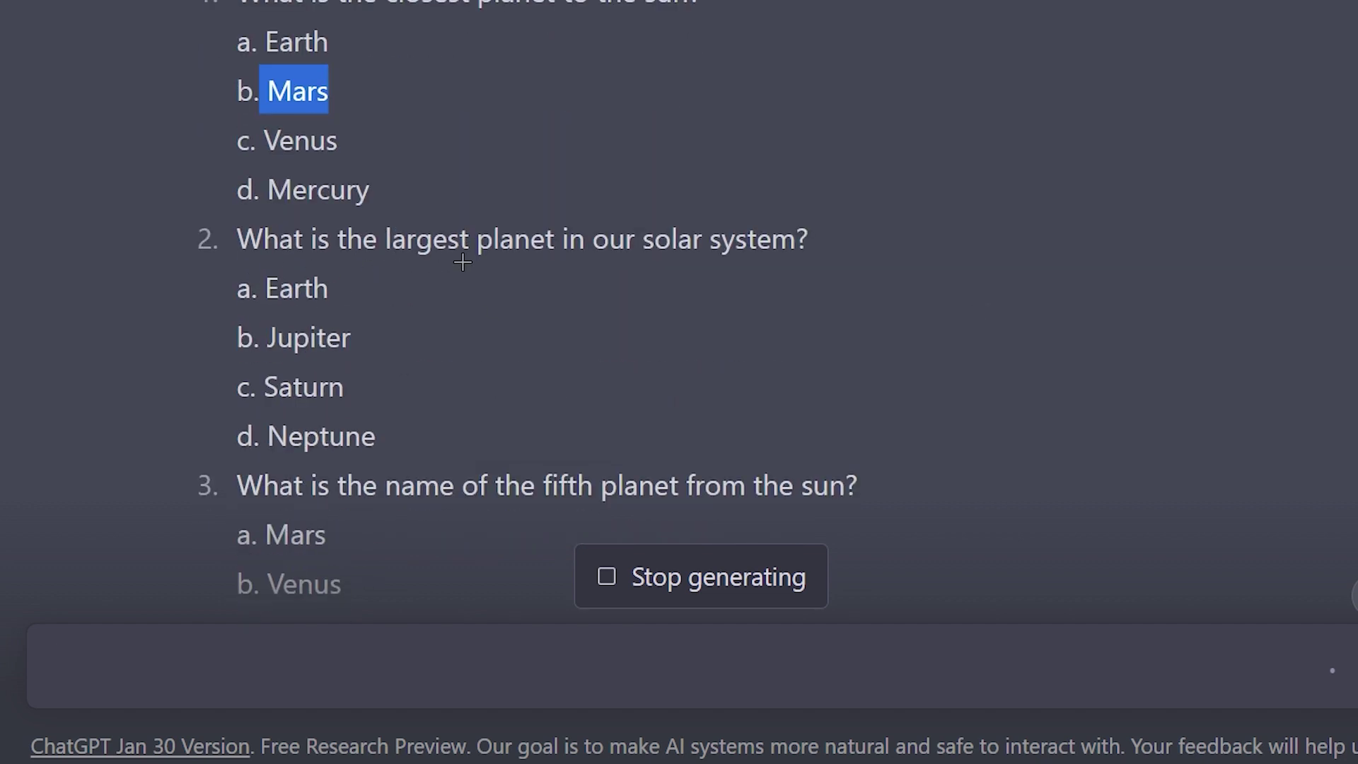
left_click_drag(172, 388, 754, 384)
left_click(391, 530)
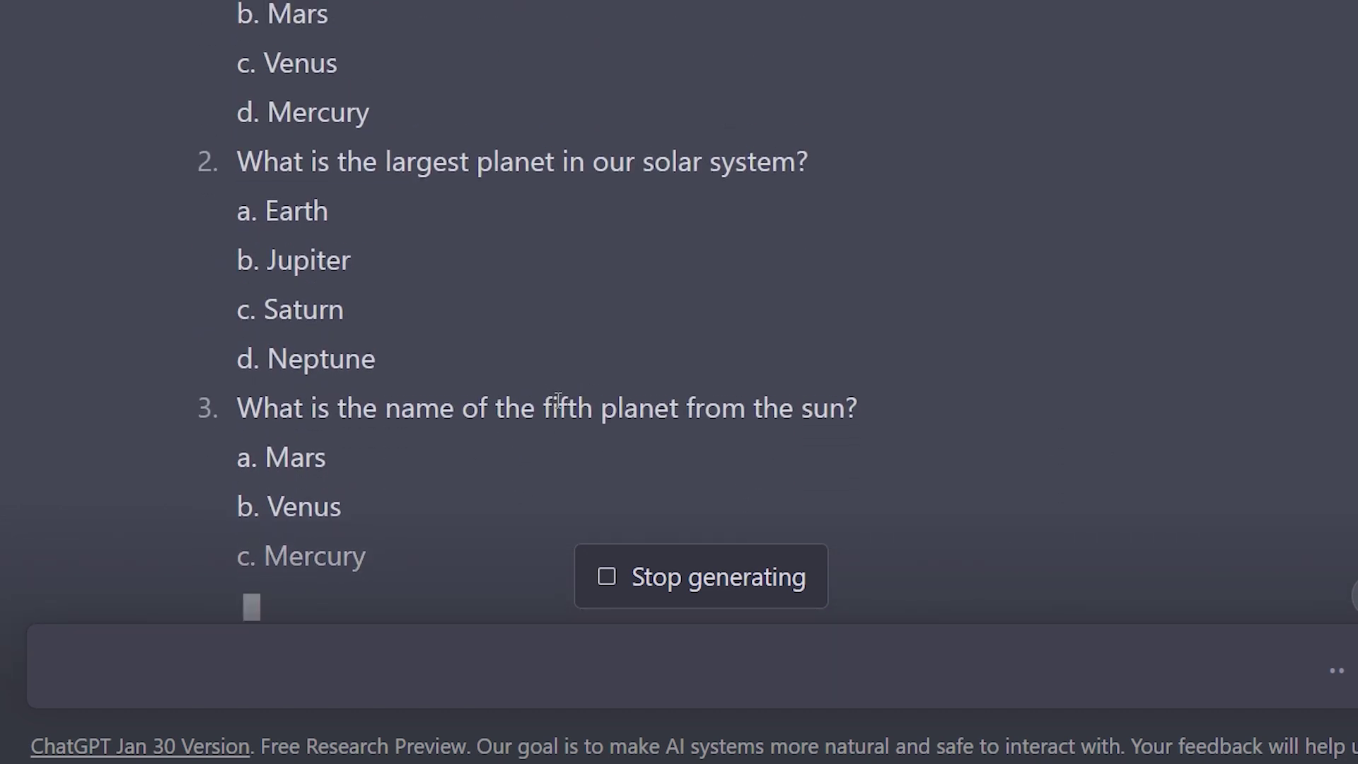
scroll(1280, 379, "up", 1)
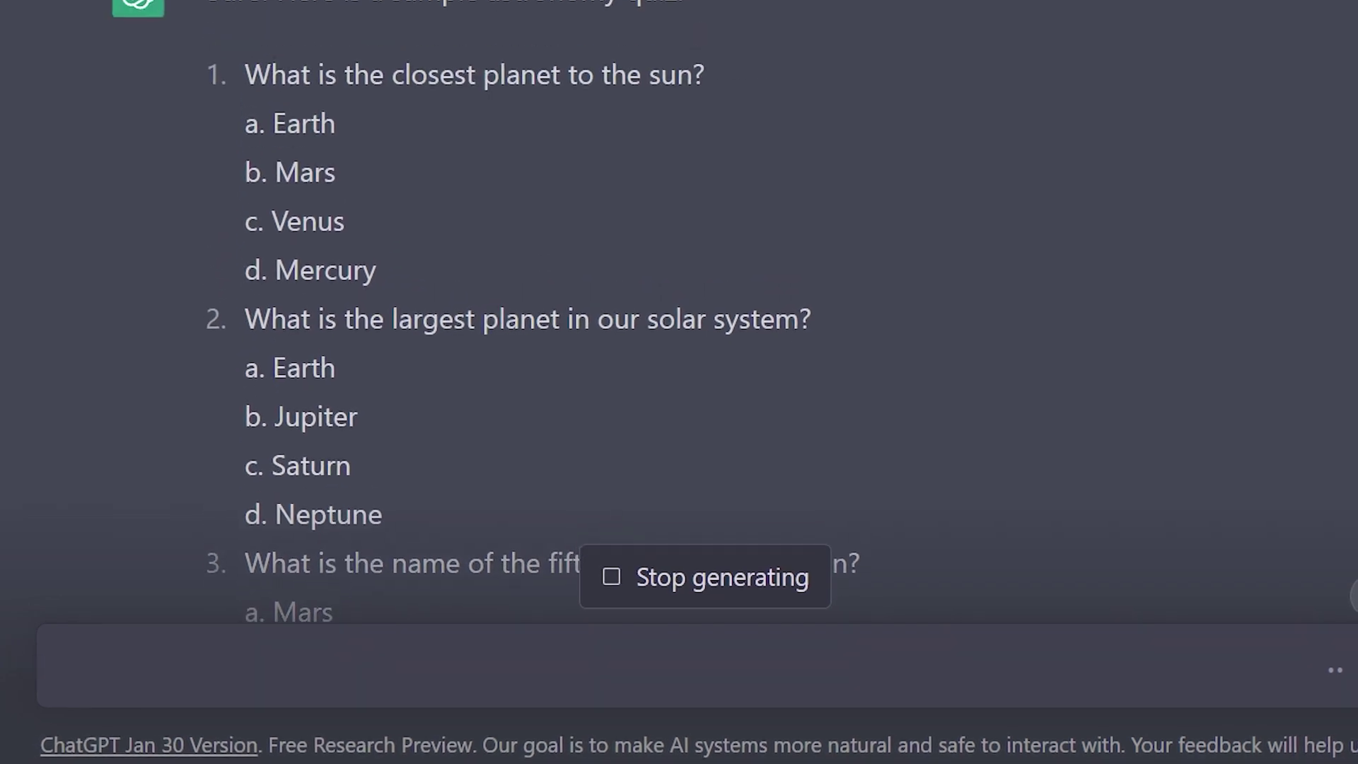